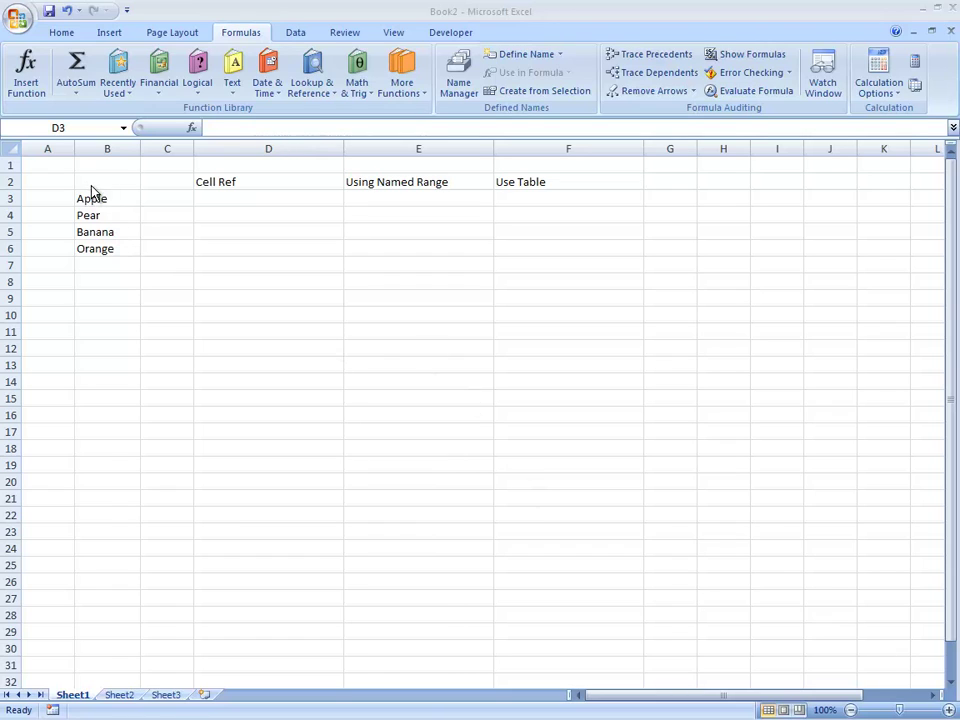
left_click_drag(96, 196, 106, 250)
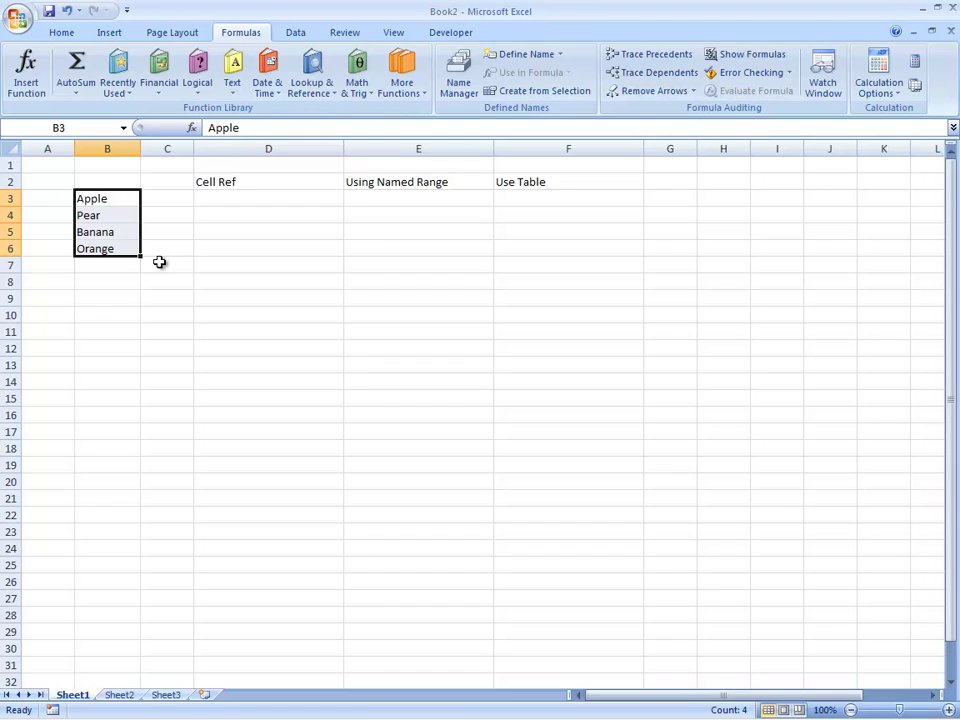
key("Right")
key("Right")
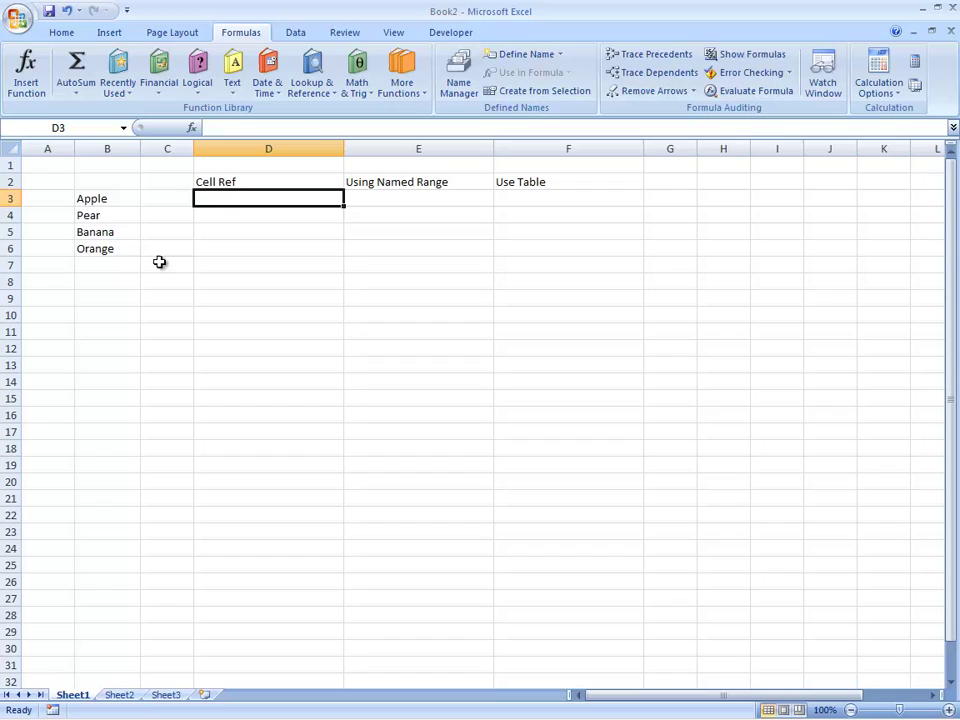
key("Down")
key("Down")
key("Down")
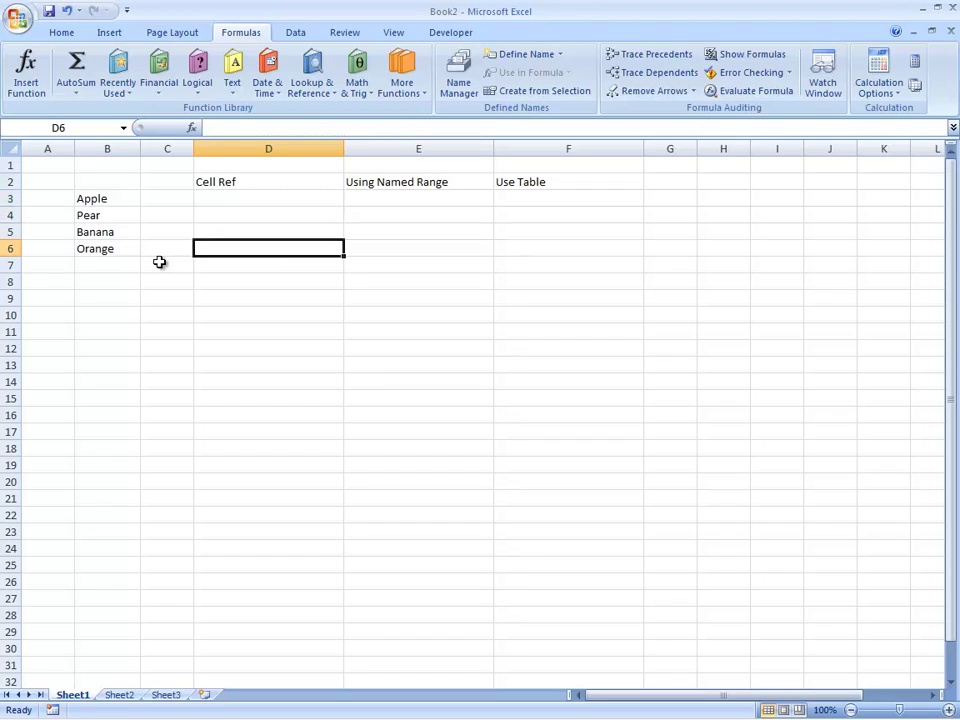
key("Left")
key("Left")
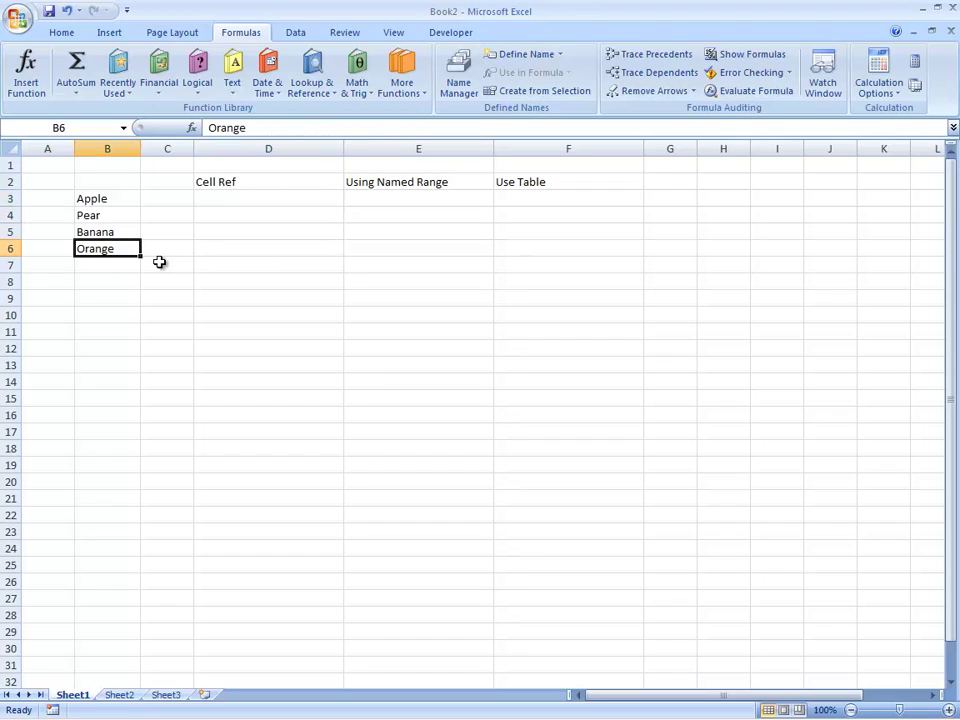
- Enter =COUNTA($B$3:$B$6) in D3 under Cell Ref, with an absolute reference to the fruit list
key("Right")
key("Right")
key("Up")
key("Up")
key("Up")
type("=")
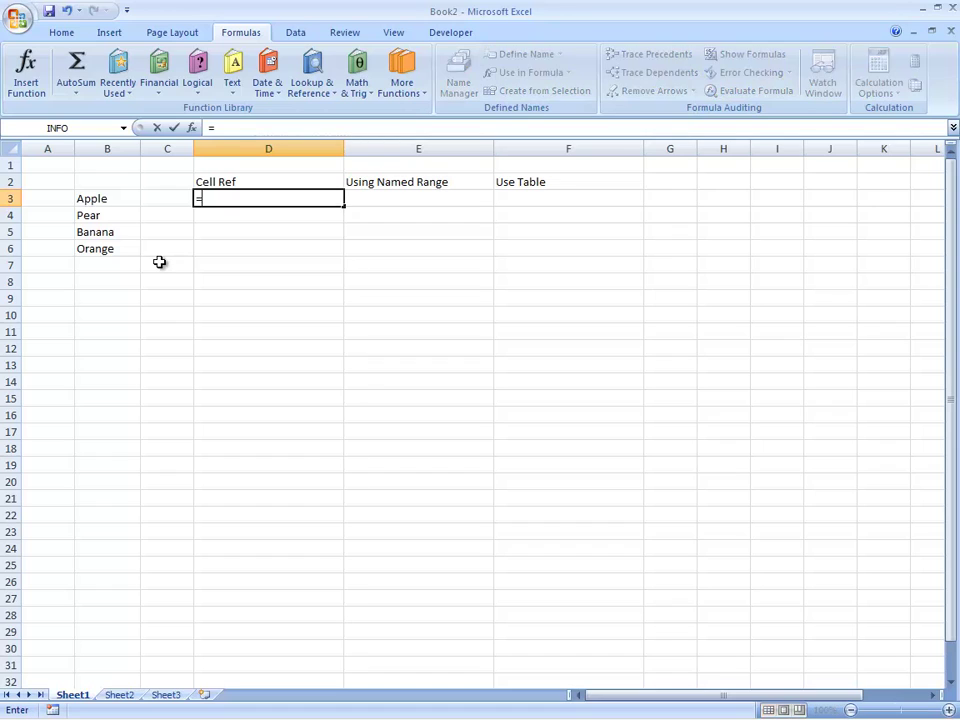
type("counta(")
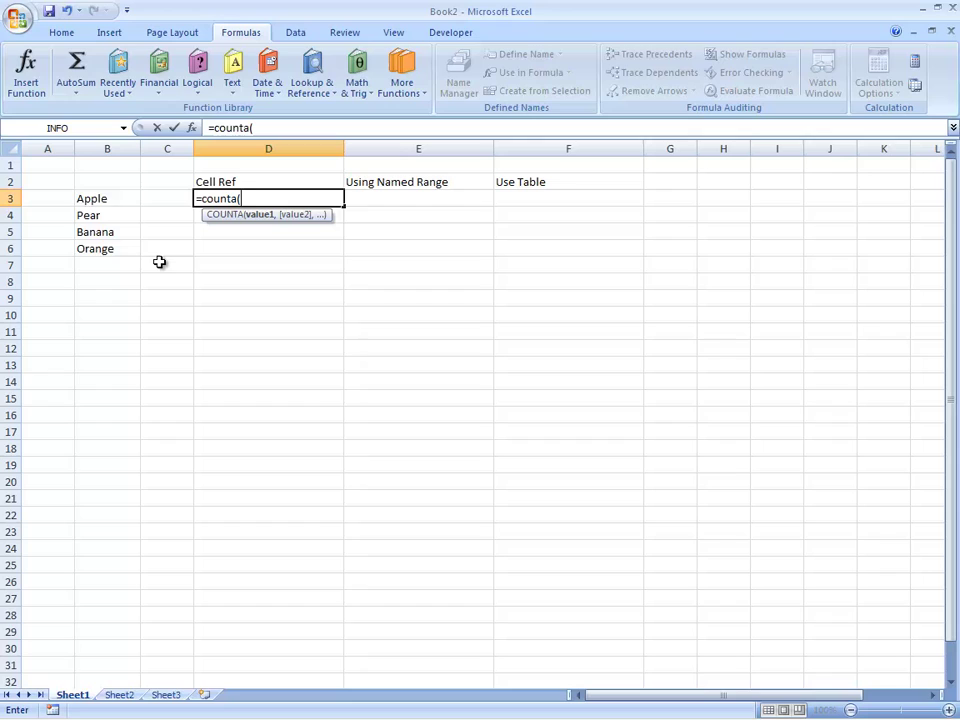
key("Left")
key("Left")
key("shift+Down")
key("shift+Down")
key("shift+Down")
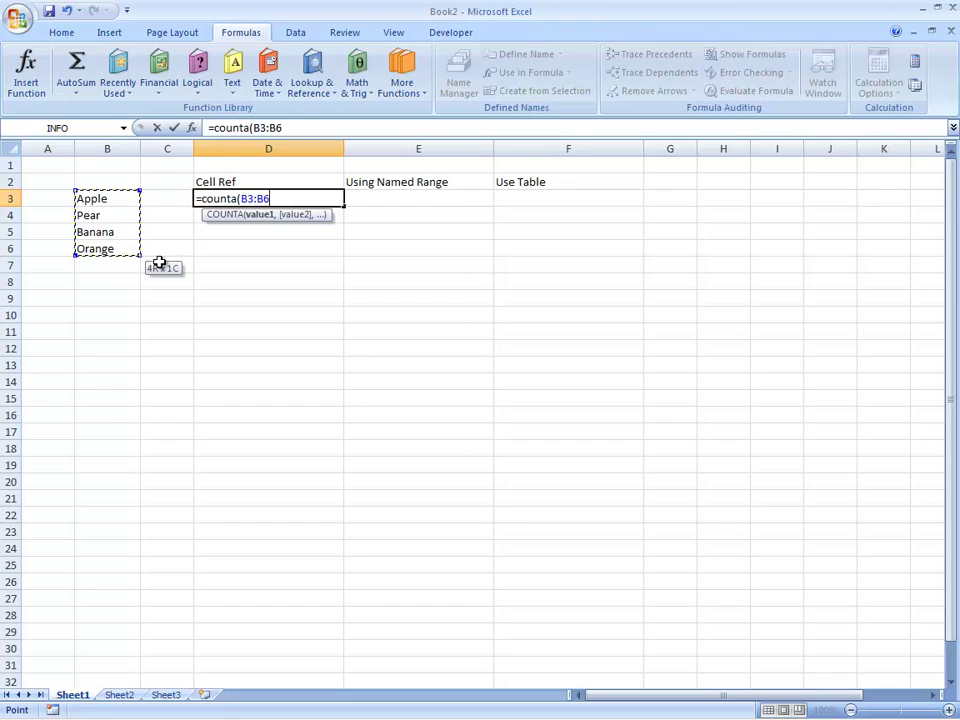
key("F4")
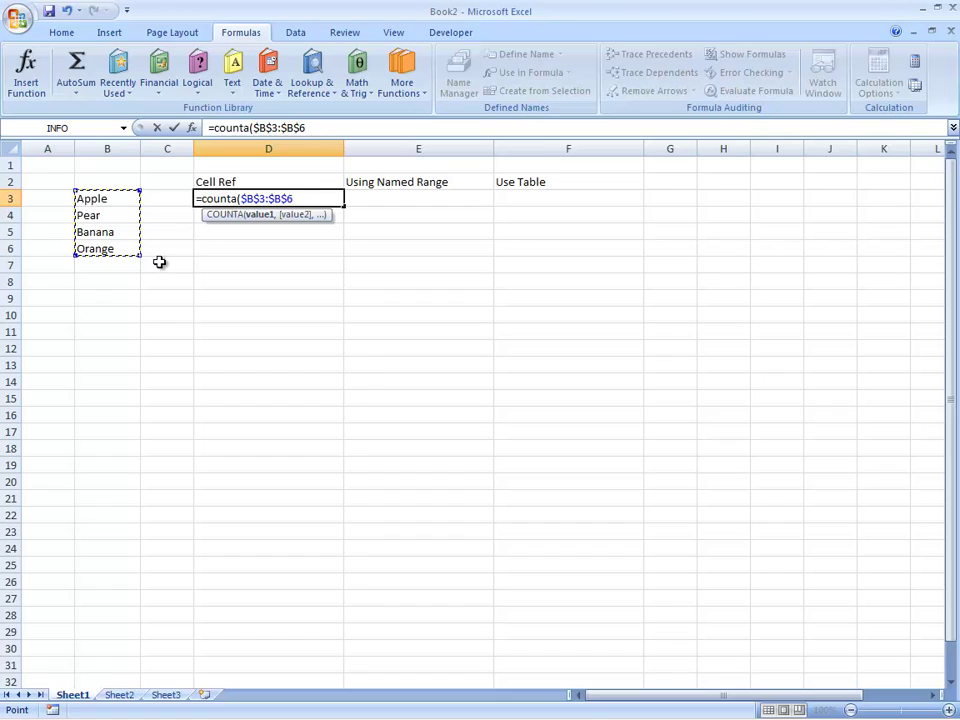
type(")")
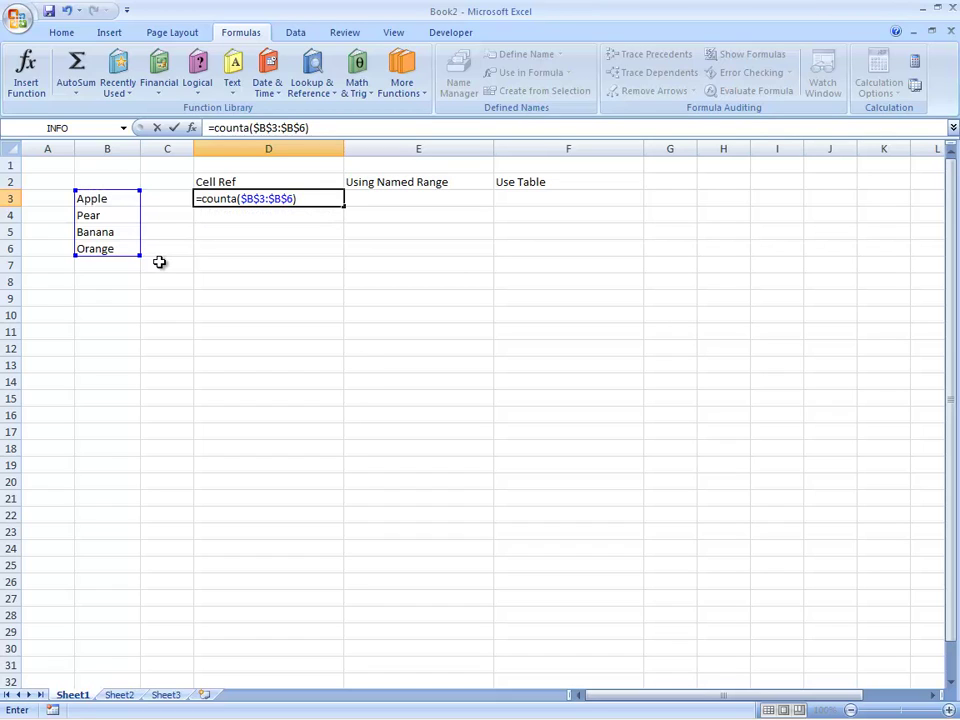
key("Return")
key("Up")
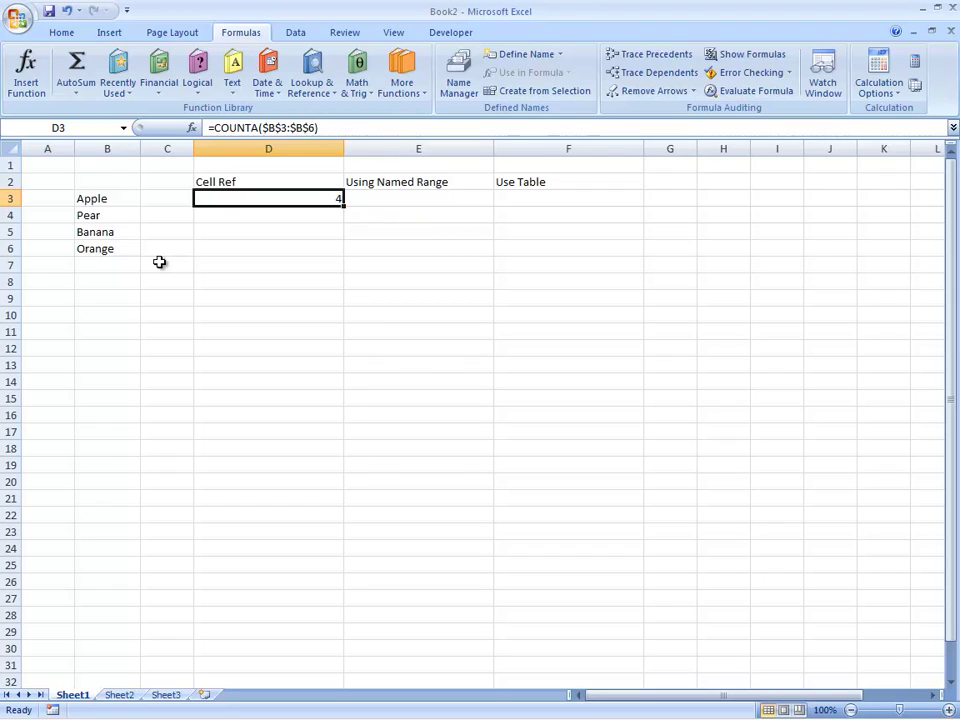
- Copy the COUNTA formula from D3 down through D6 and check the filled cells
key("ctrl+c")
key("shift+Down")
key("shift+Down")
key("shift+Down")
key("ctrl+v")
key("Escape")
key("Down")
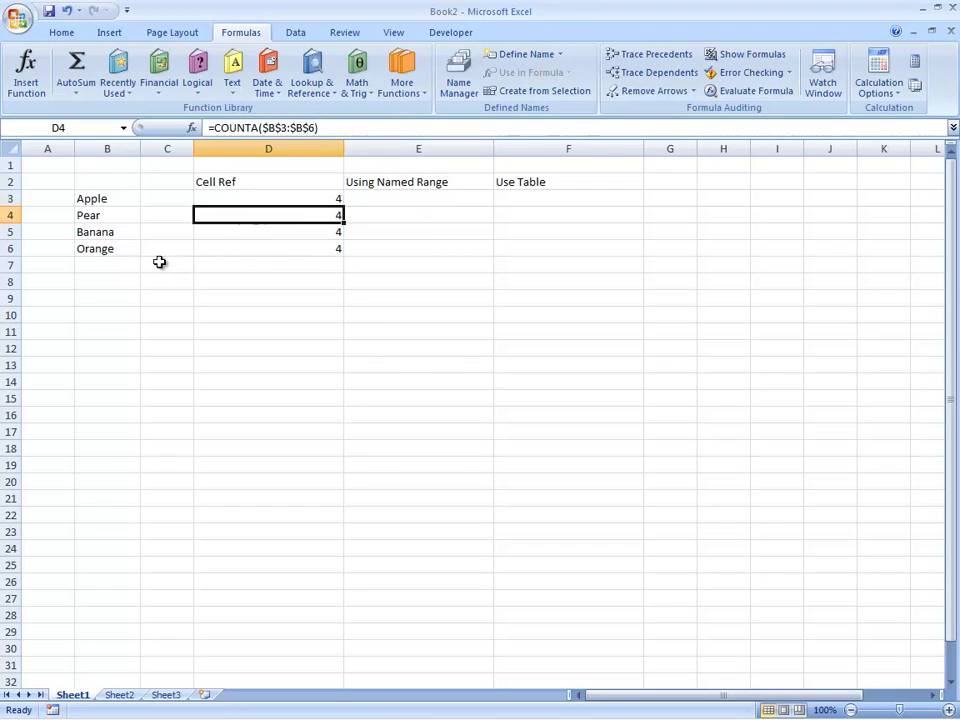
key("Up")
key("Down")
key("Down")
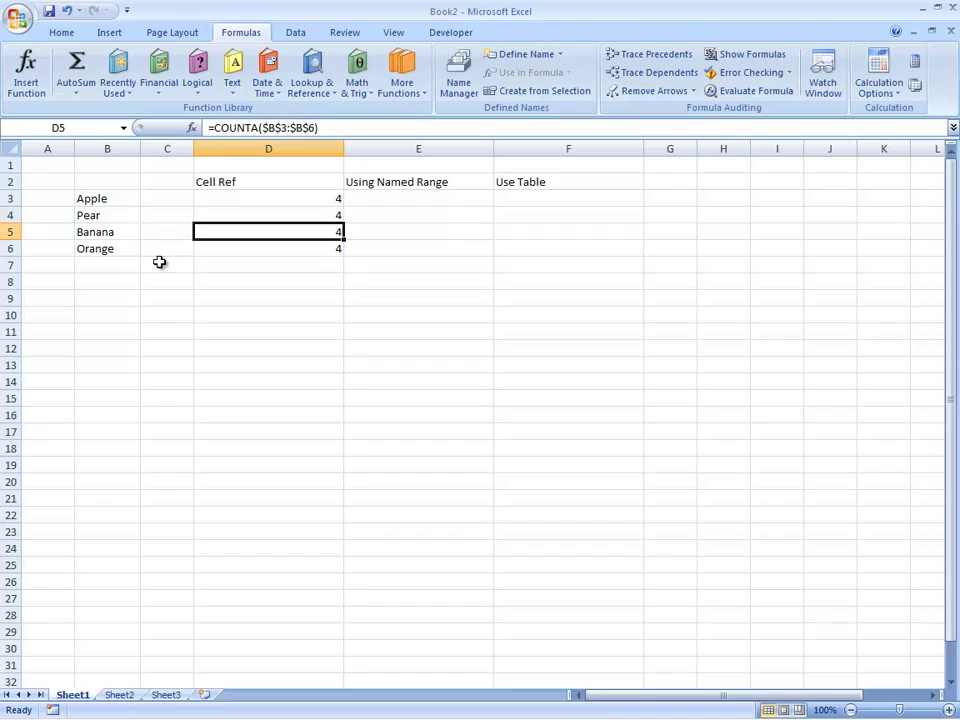
- Extend the formula in D3 to subtract the current row number, making it =COUNTA($B$3:$B$6)-ROW()
key("Up")
key("Up")
key("F2")
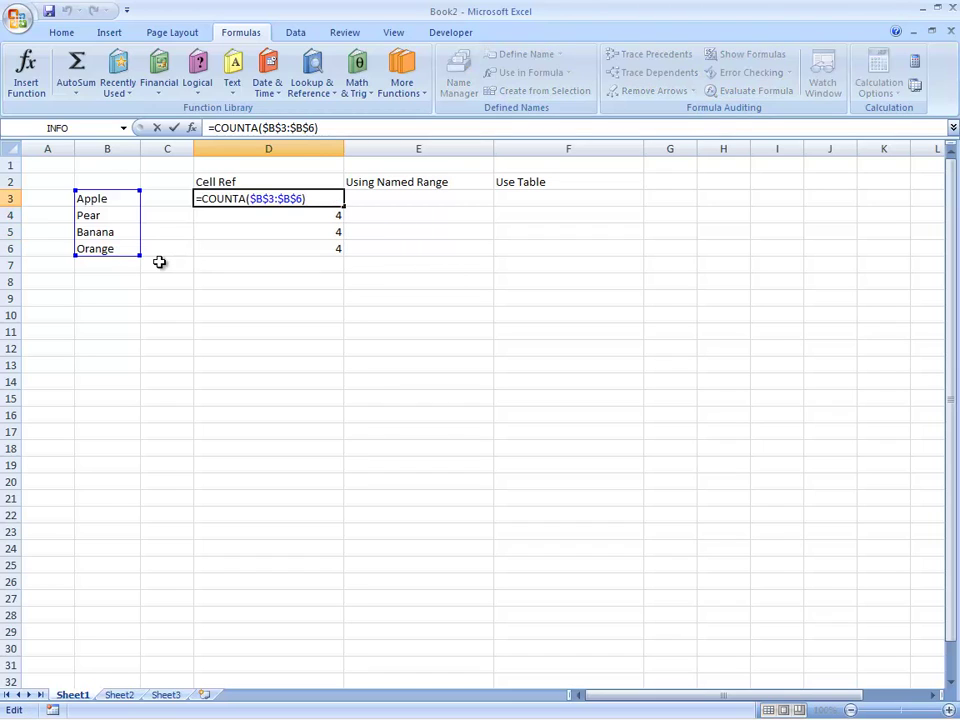
type("-rown")
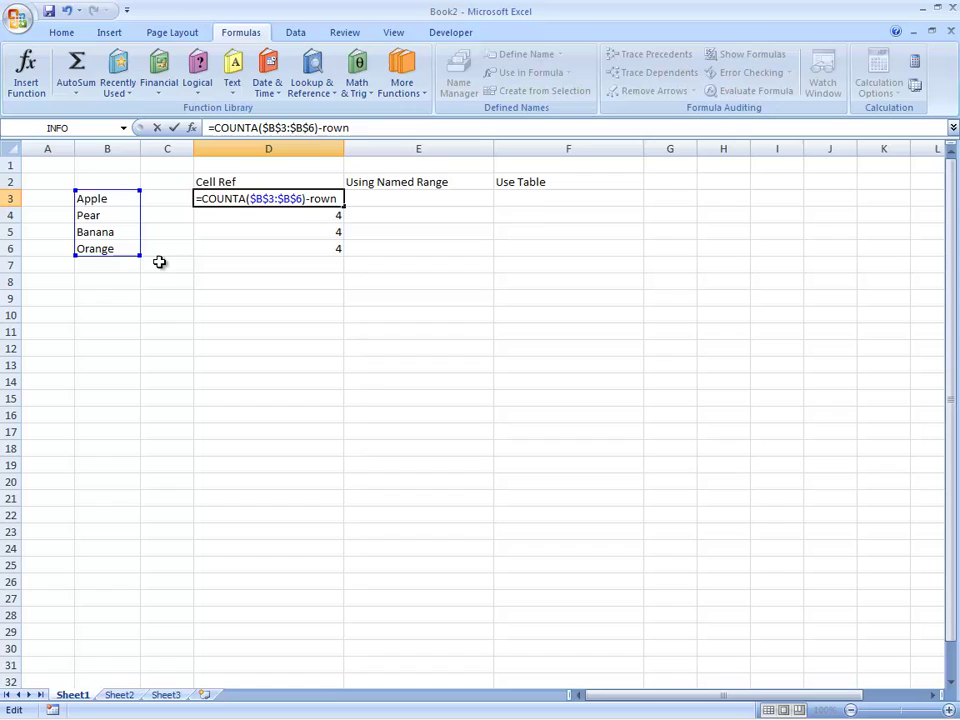
key("BackSpace")
type("()")
key("Return")
key("Up")
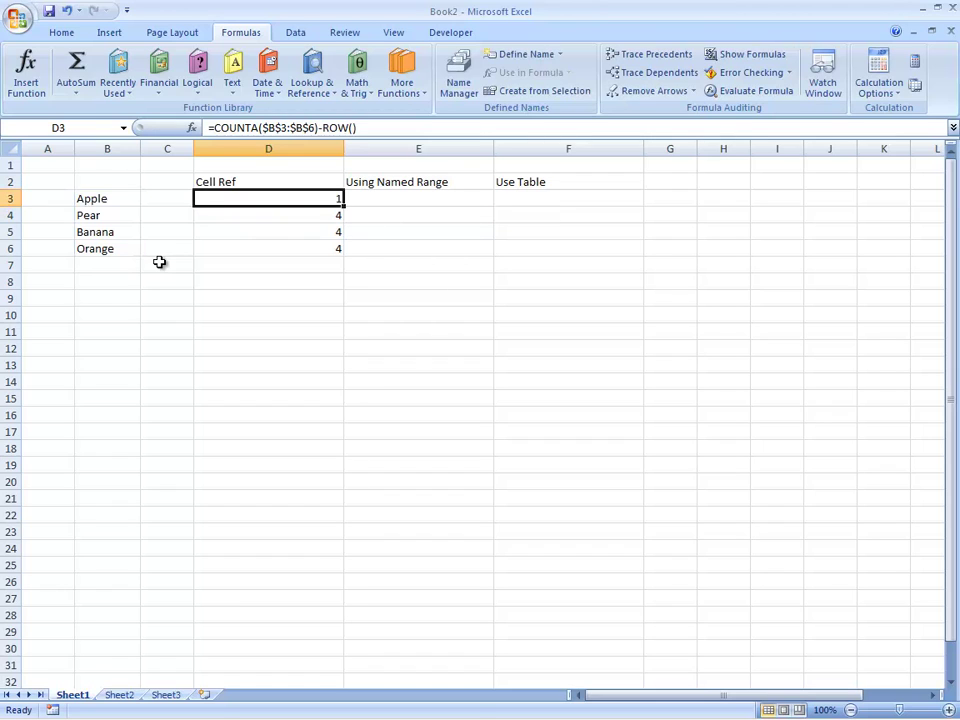
- Copy the formula with -ROW() from D3 down through D6
key("ctrl+c")
key("shift+Down")
key("shift+Down")
key("shift+Down")
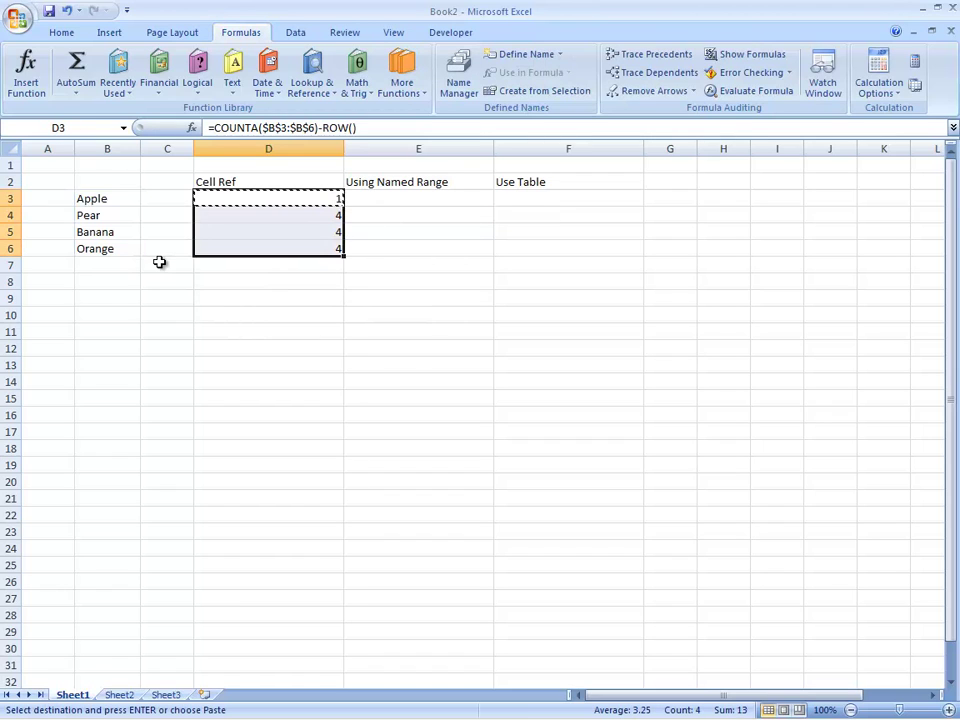
key("Return")
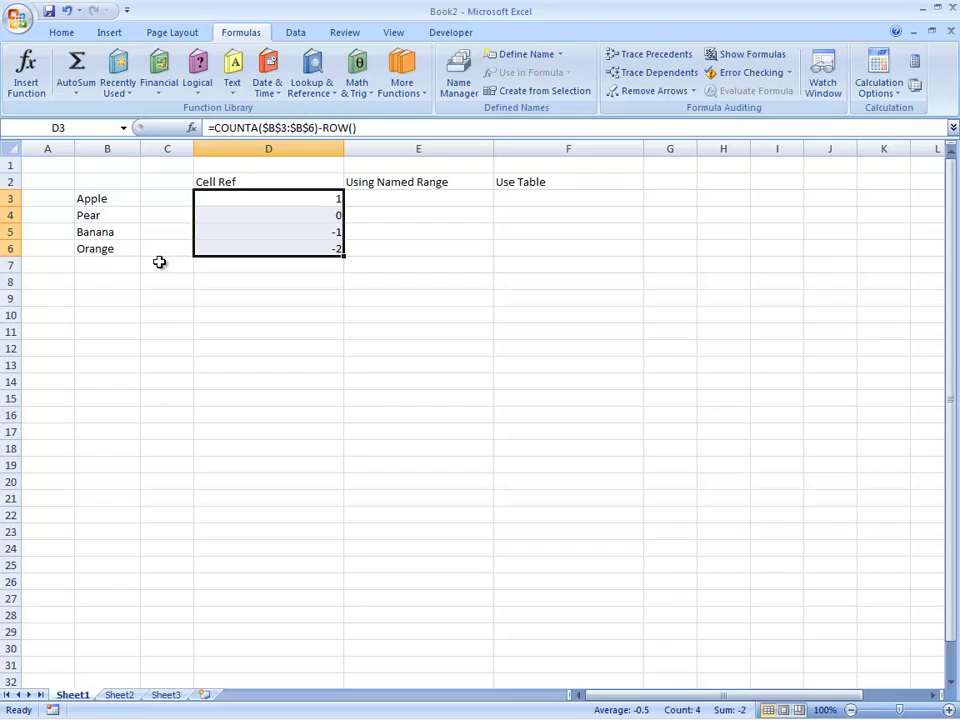
- Add the list's starting row to the D3 formula, making it =COUNTA($B$3:$B$6)-ROW()+ROW($B$3)
key("shift+Up")
key("shift+Up")
key("shift+Up")
key("F2")
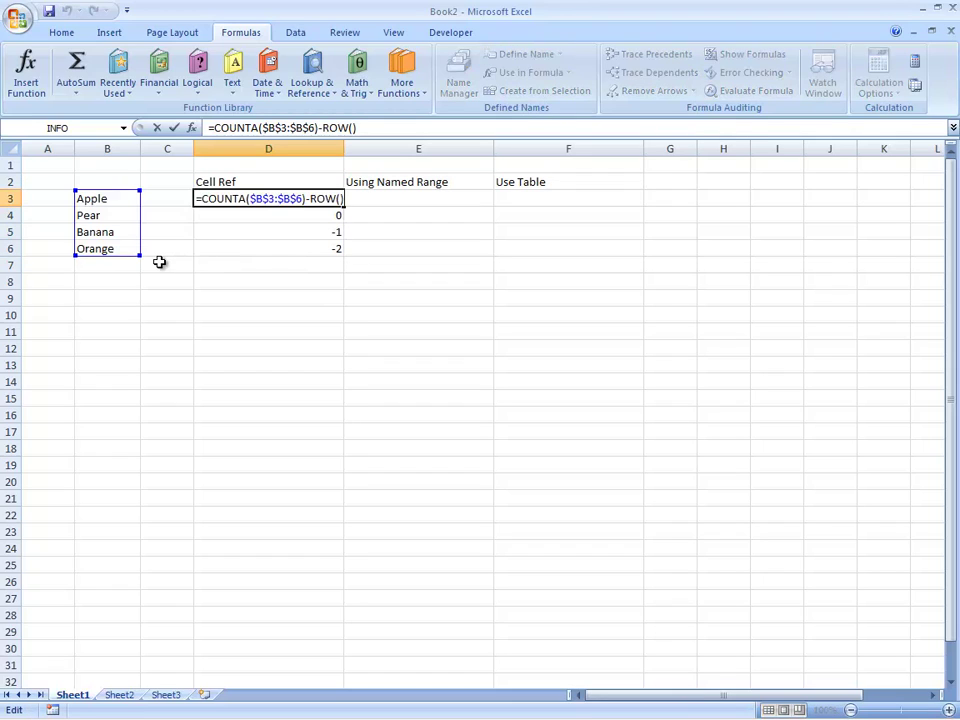
type("+")
type("row")
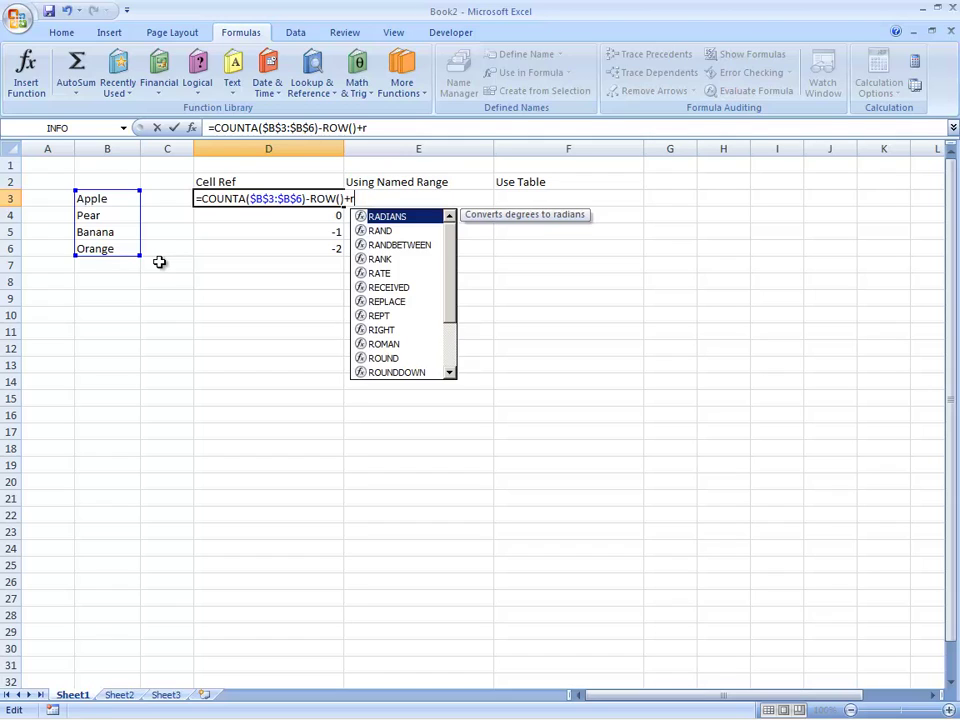
type("(")
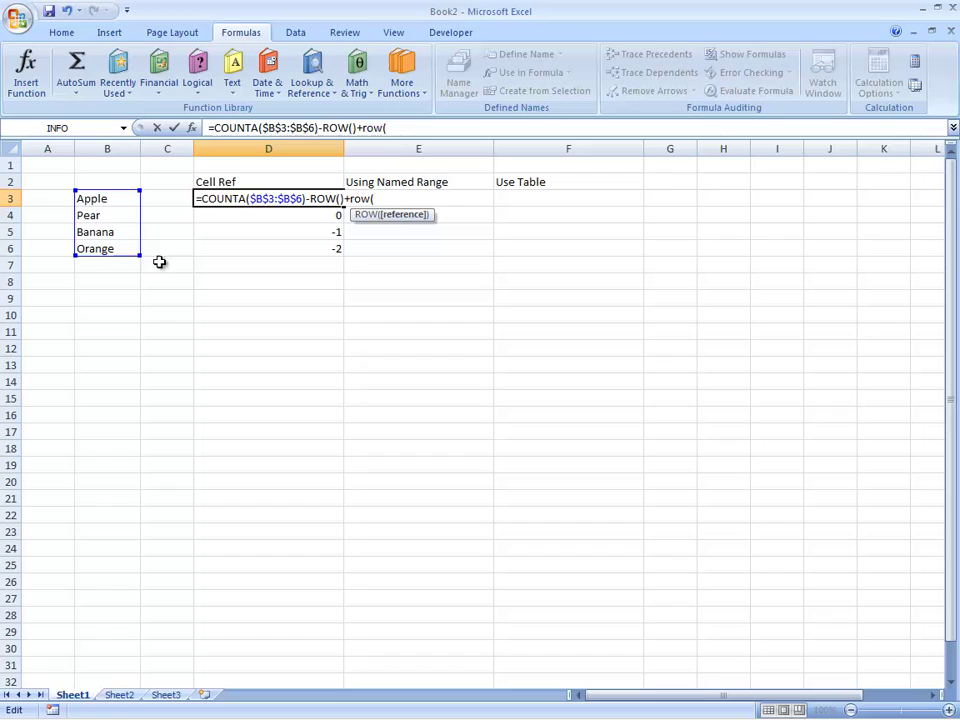
left_click(110, 198)
key("F4")
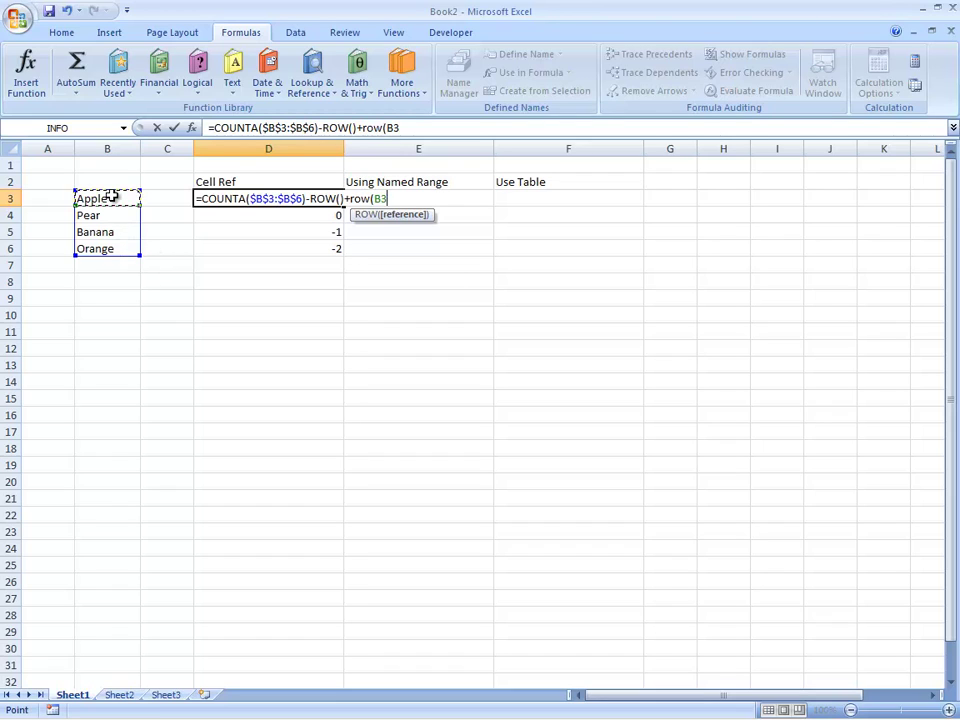
type(")")
key("Return")
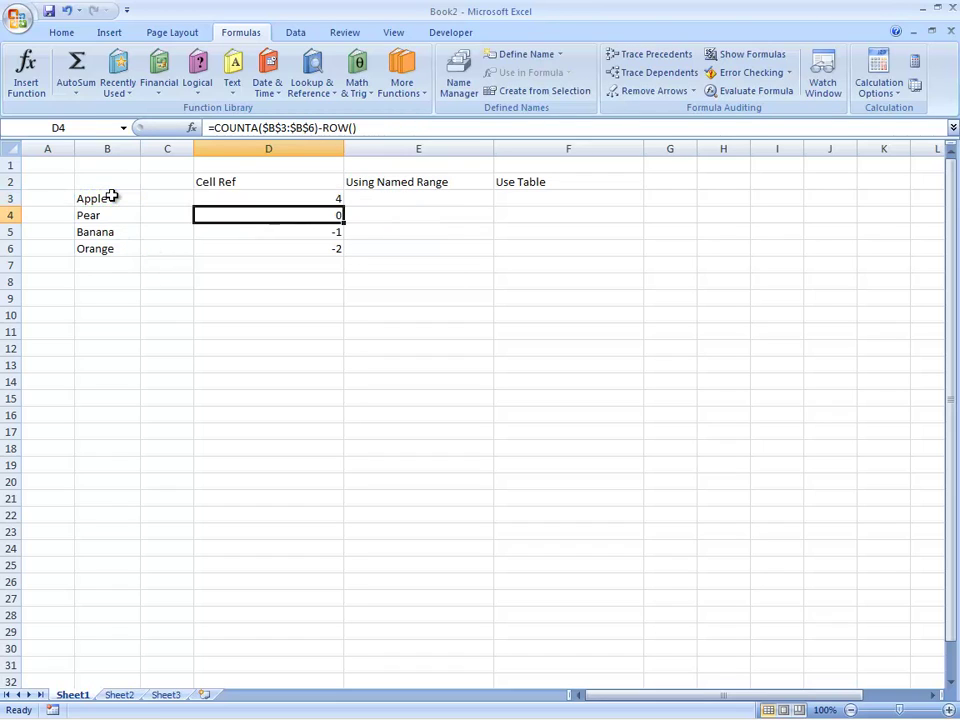
- Copy the completed row-number formula from D3 down through D6
key("Up")
key("ctrl+c")
key("shift+Down")
key("shift+Down")
key("shift+Down")
key("Return")
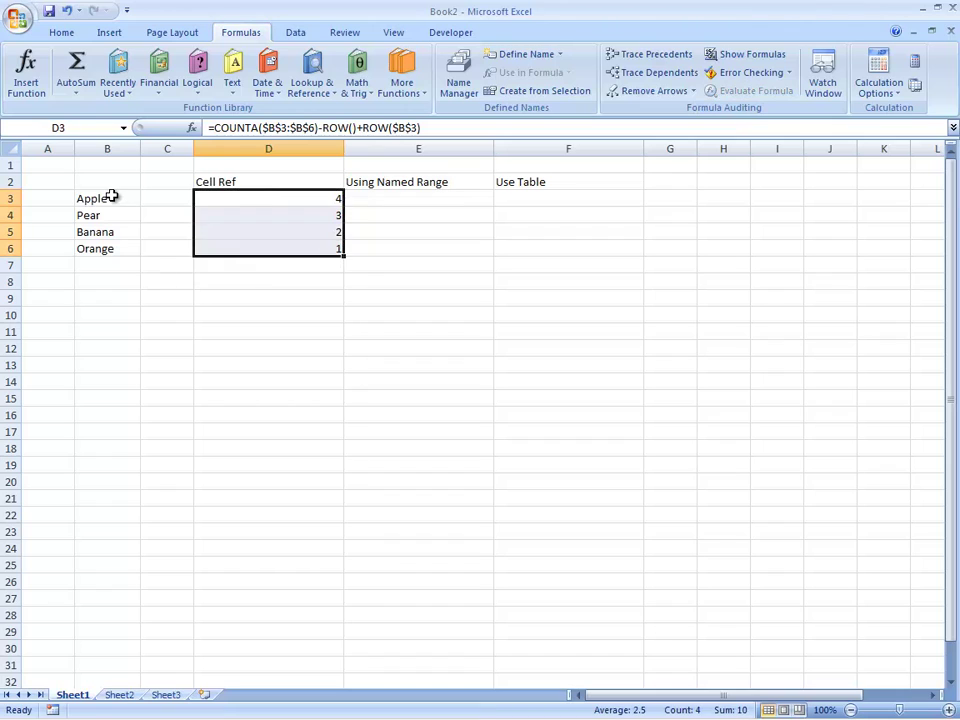
- Enter =INDEX($B$3:$B$6,D3) in C3 to return the fruit at the reversed position
key("Left")
type("=index(")
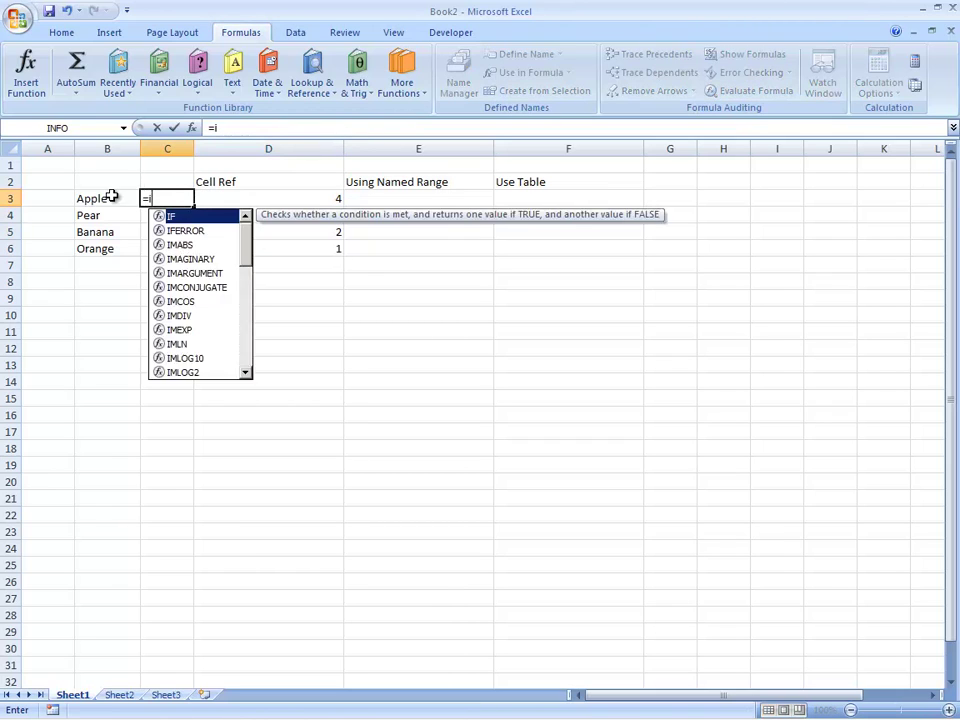
key("Left")
key("shift+Down")
key("shift+Down")
key("shift+Down")
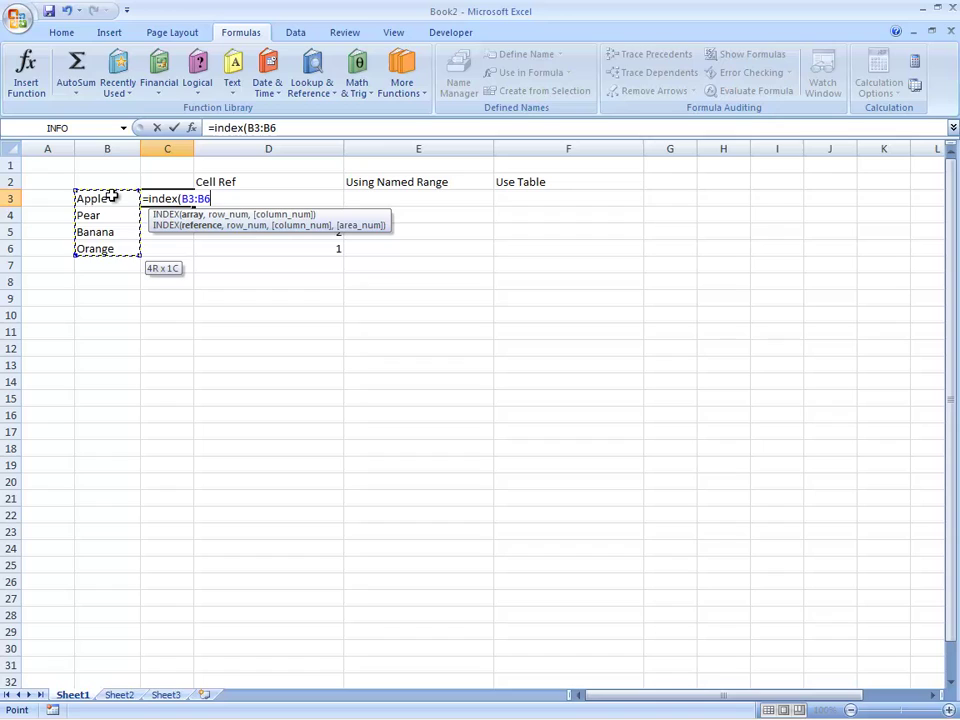
key("F4")
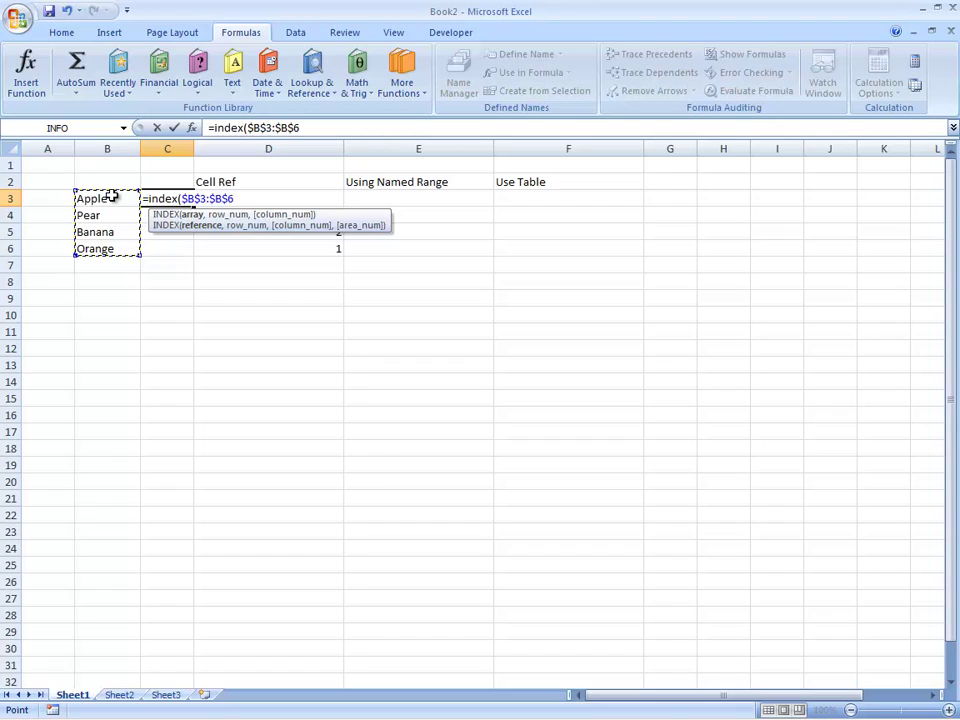
type(",")
key("Right")
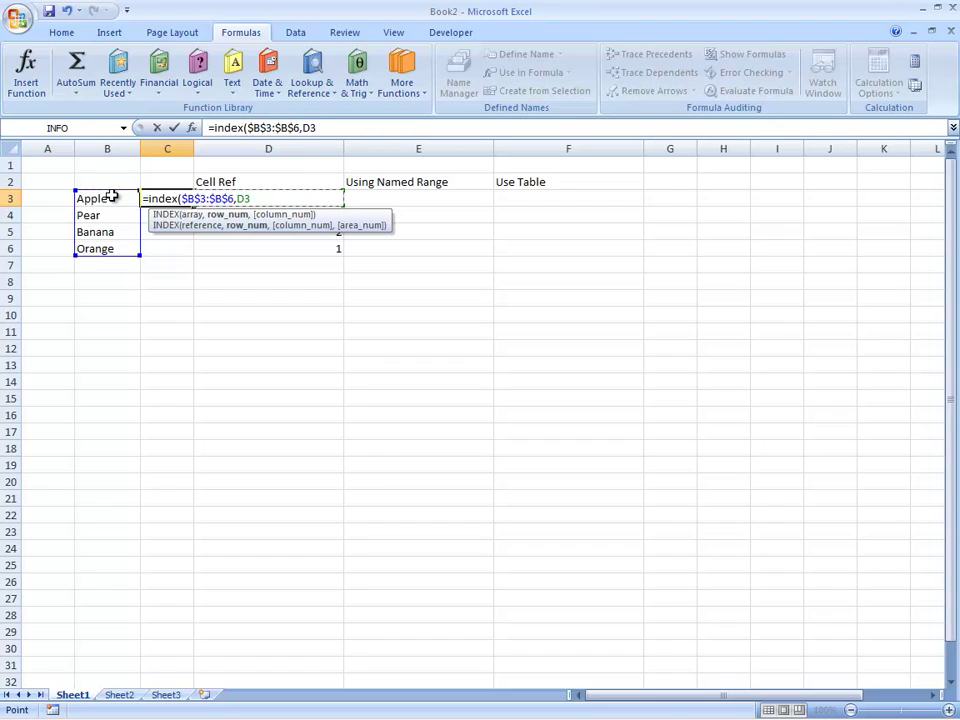
key("Return")
- Copy the INDEX formula from C3 down through C6
key("Up")
key("ctrl+c")
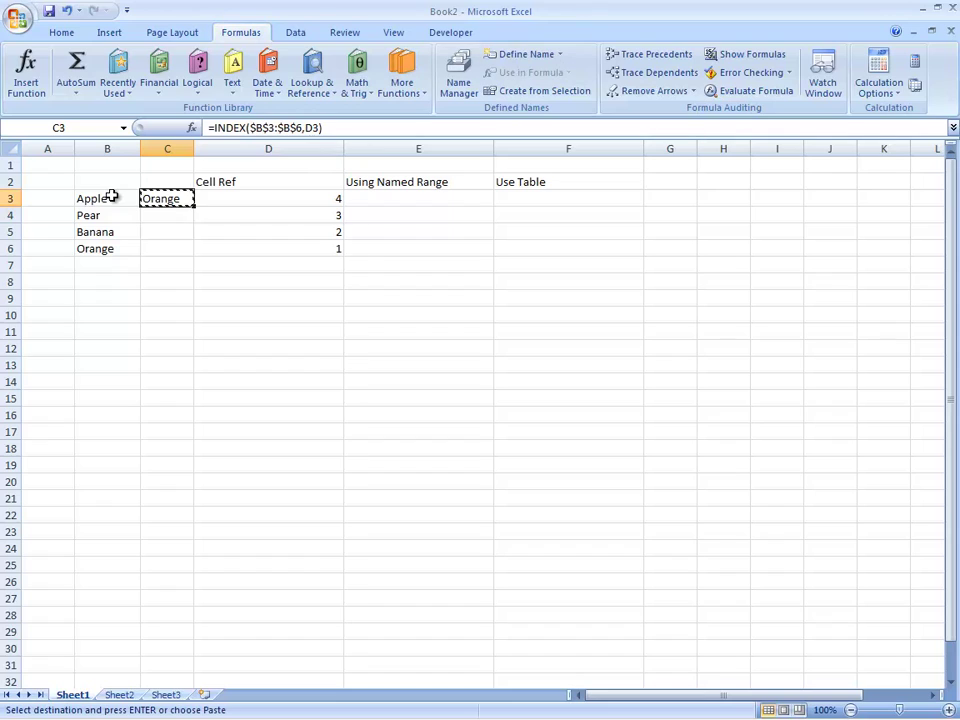
key("shift+Down")
key("shift+Down")
key("shift+Down")
key("Return")
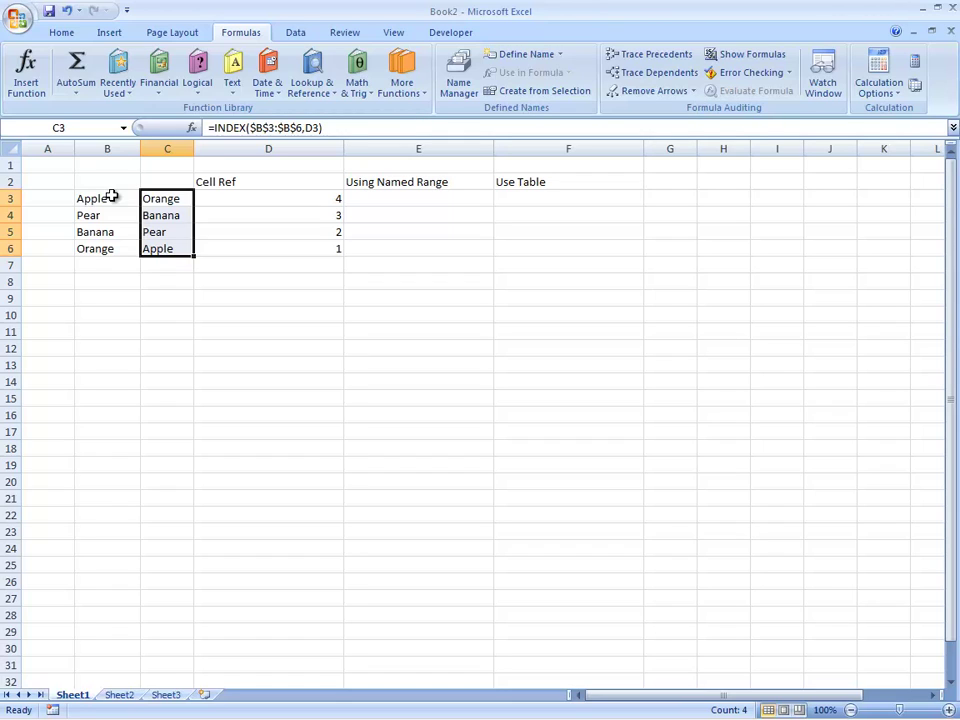
- Review the original list in B3:B6 and the row-number formulas in D3:D6
key("Right")
key("Right")
key("Left")
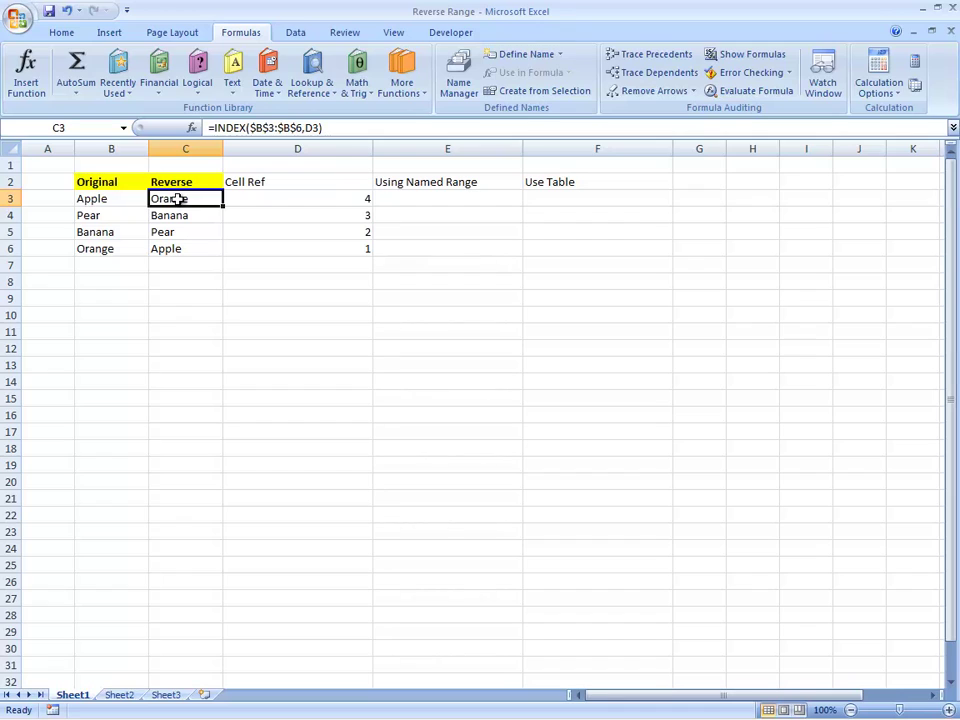
key("Left")
key("ctrl+shift+Down")
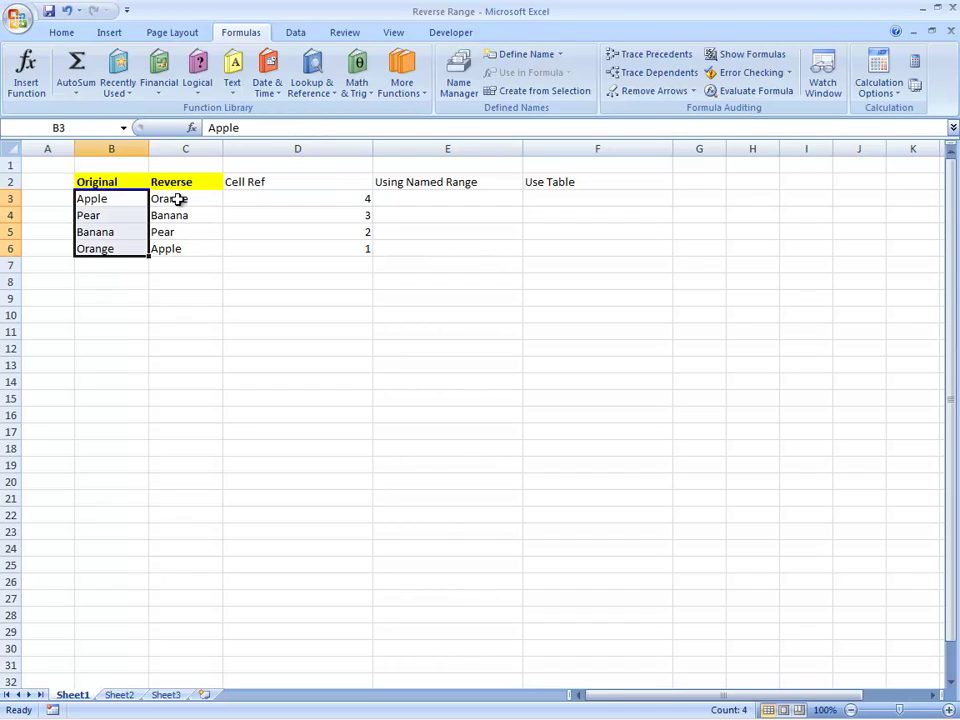
key("Right")
key("Right")
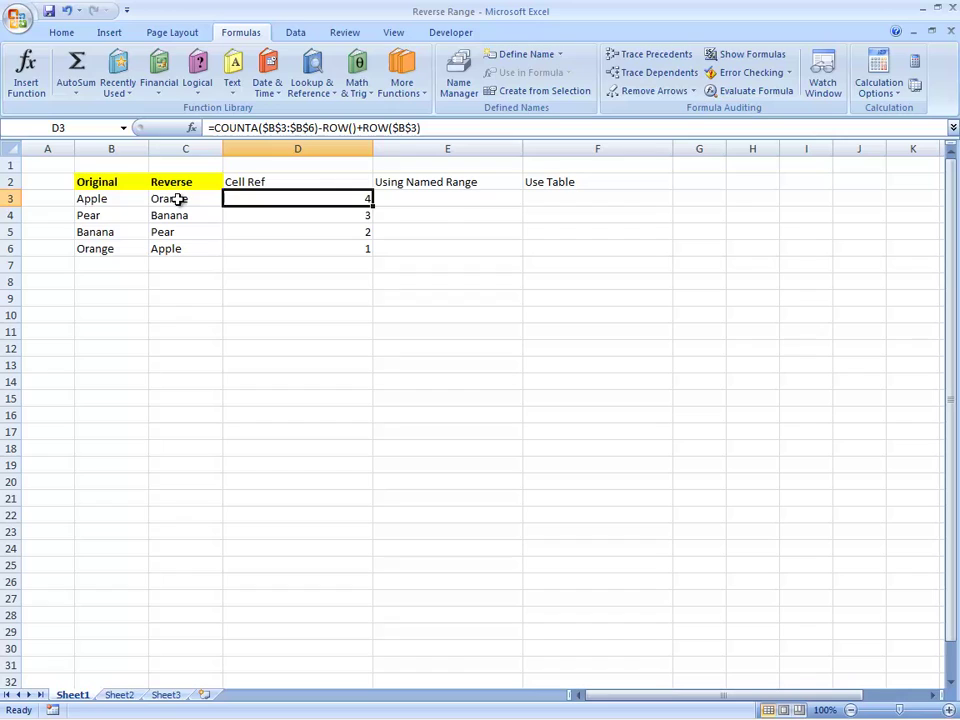
key("shift+Down")
key("shift+Down")
key("shift+Down")
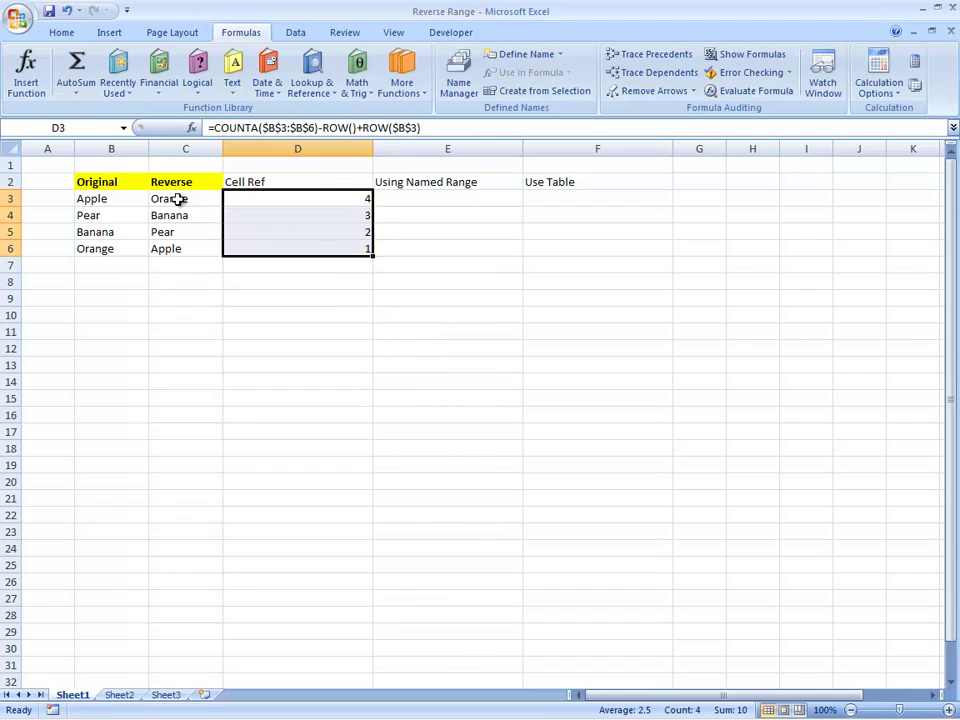
key("Right")
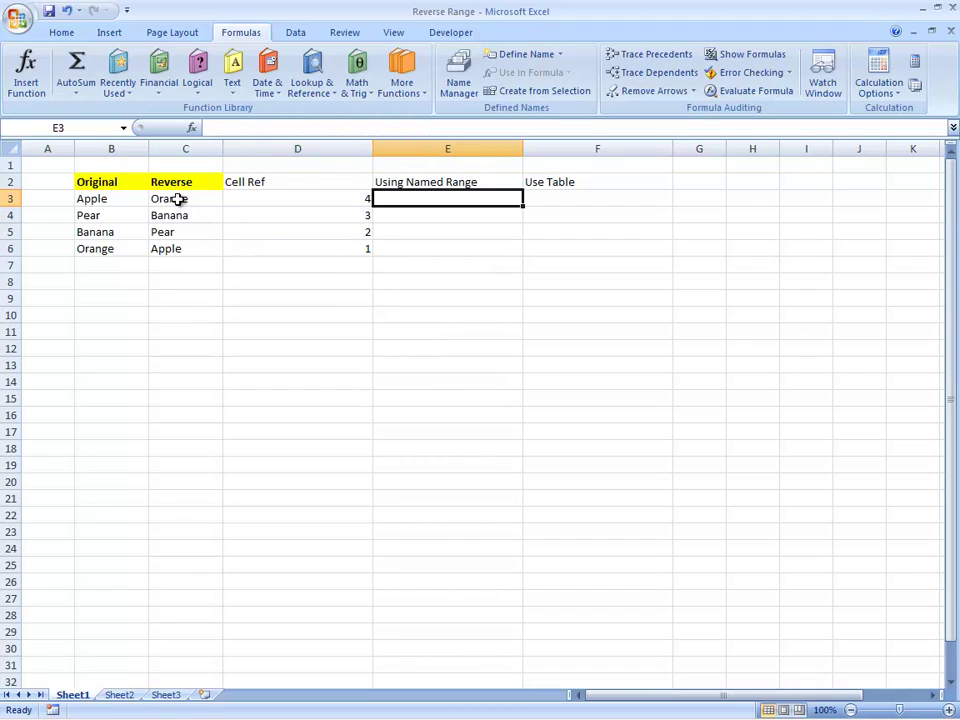
- Define the workbook-level name FruitRange for the original fruit list in B3:B6
key("Left")
key("Left")
key("Left")
key("shift+Down")
key("shift+Down")
key("shift+Down")
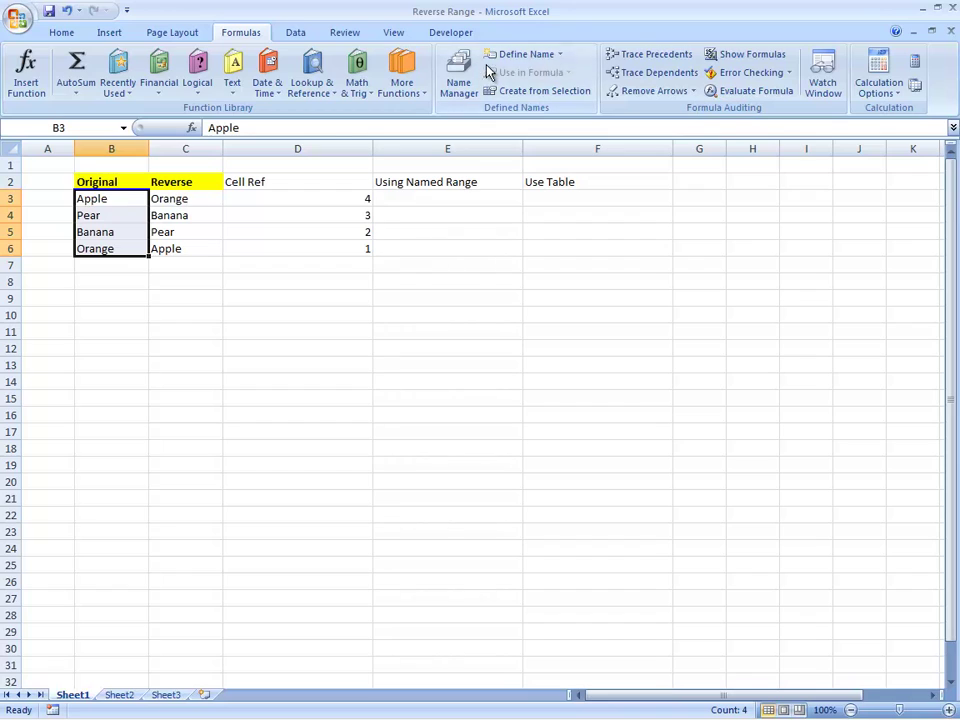
left_click(515, 55)
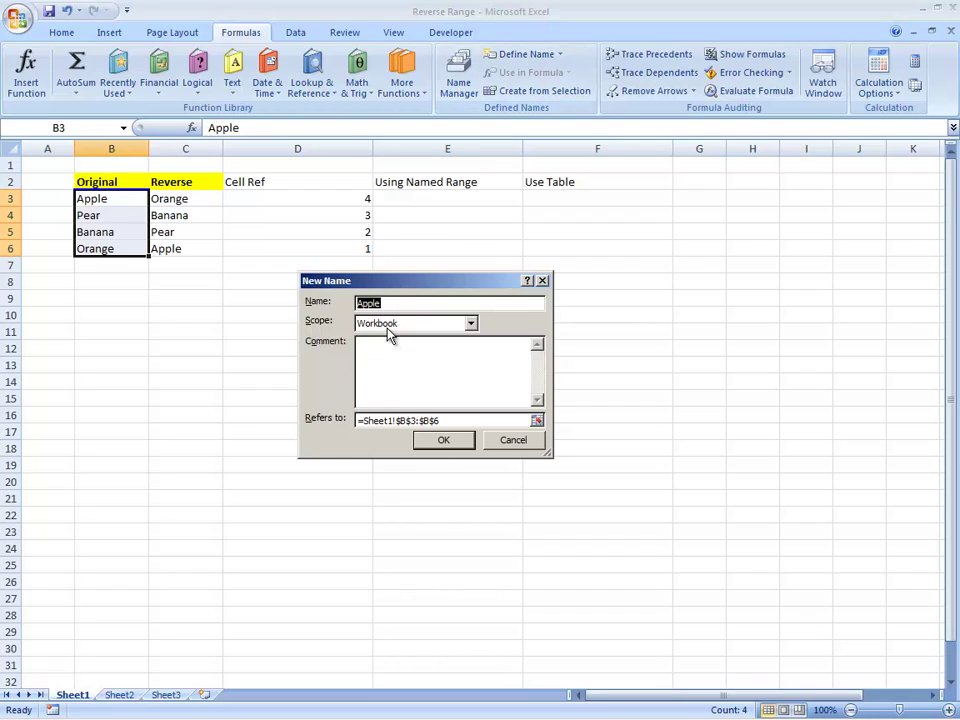
type("FruitRange")
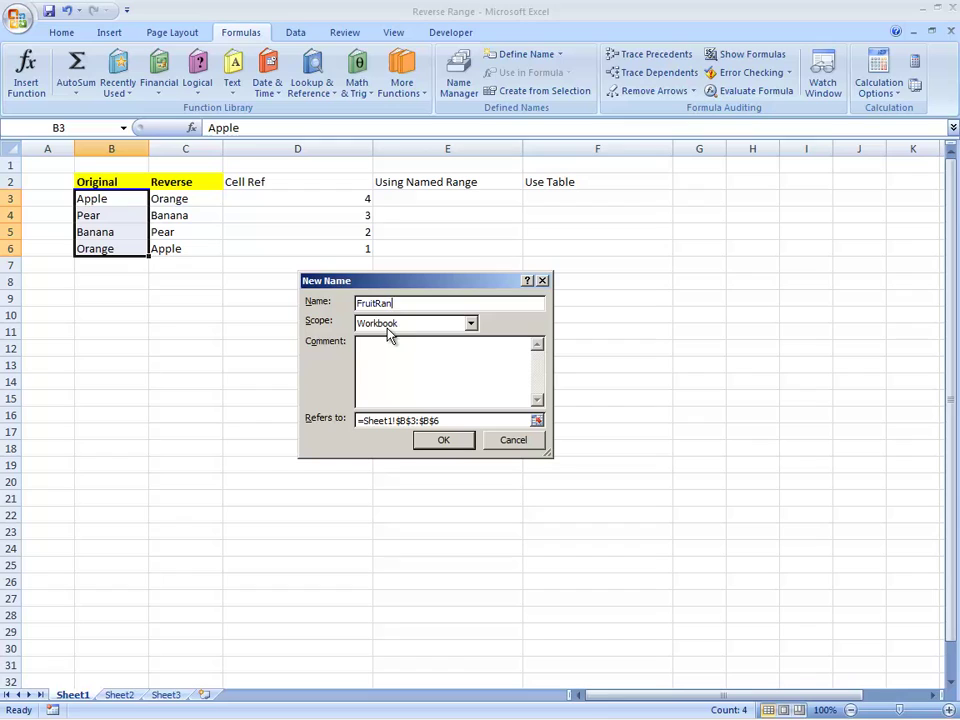
left_click(445, 439)
- Enter =ROW(FruitRange) in E3 under the Using Named Range heading
key("Right")
key("Right")
key("Right")
key("Left")
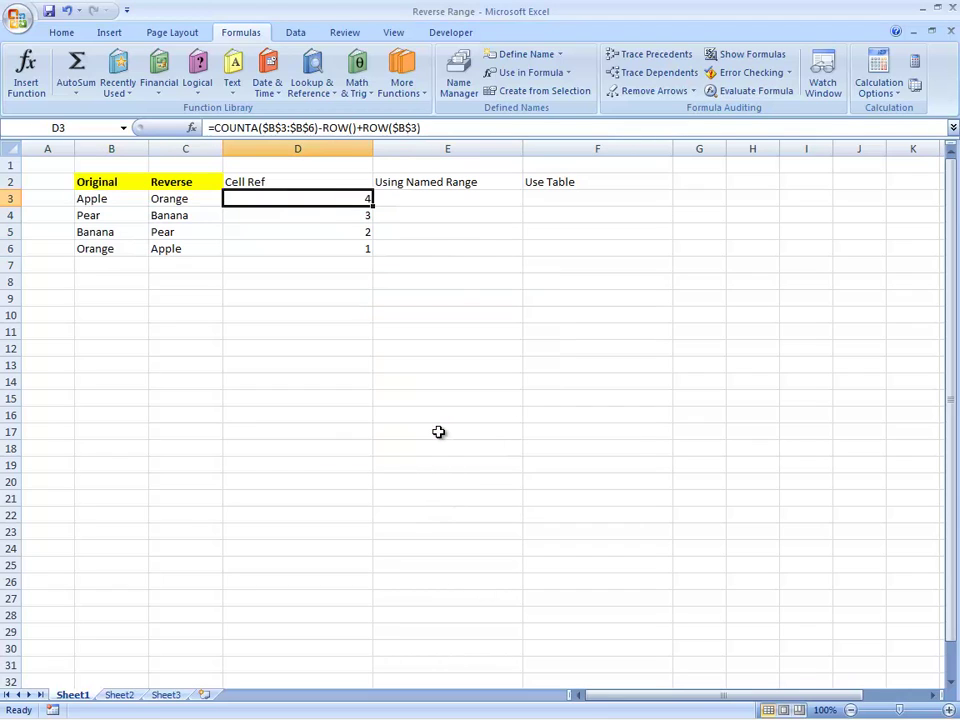
key("ctrl+shift+Down")
key("Up")
key("Right")
key("Down")
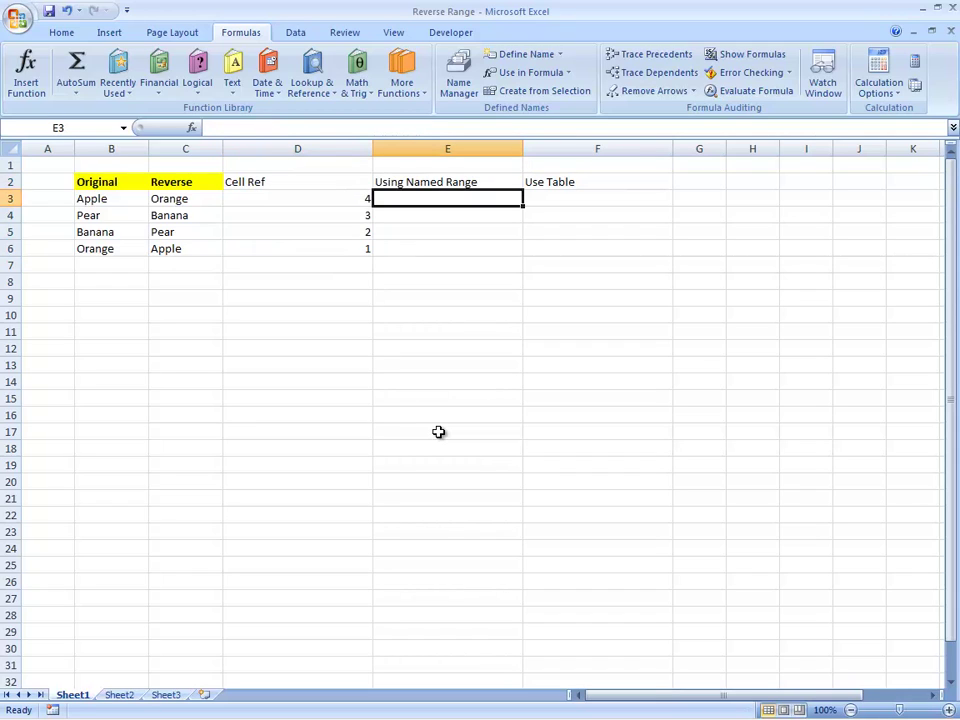
type("=row")
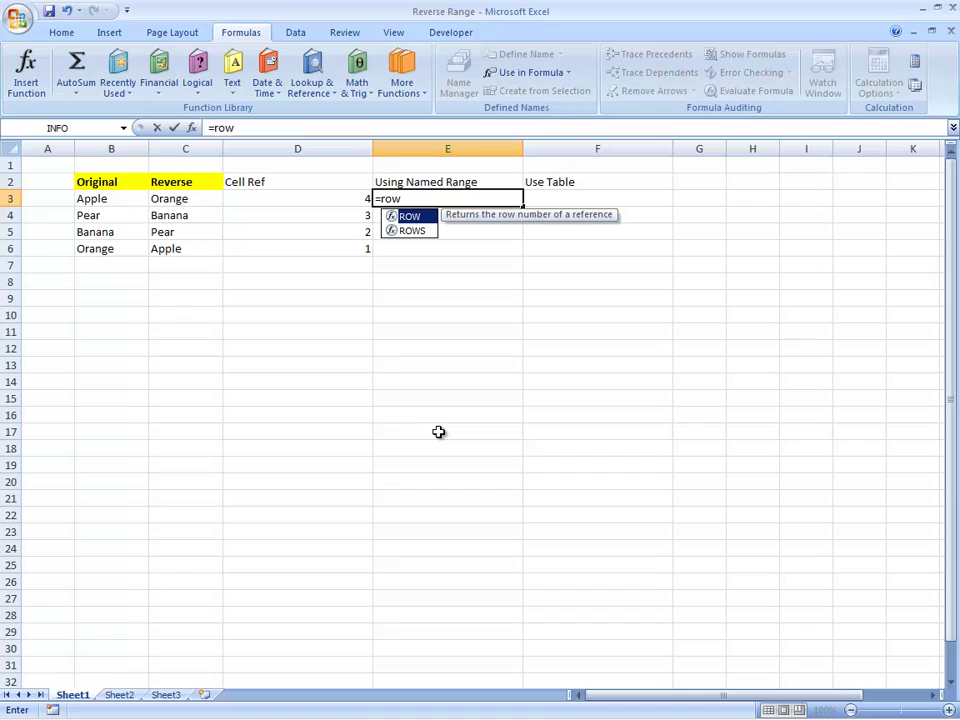
type("(f")
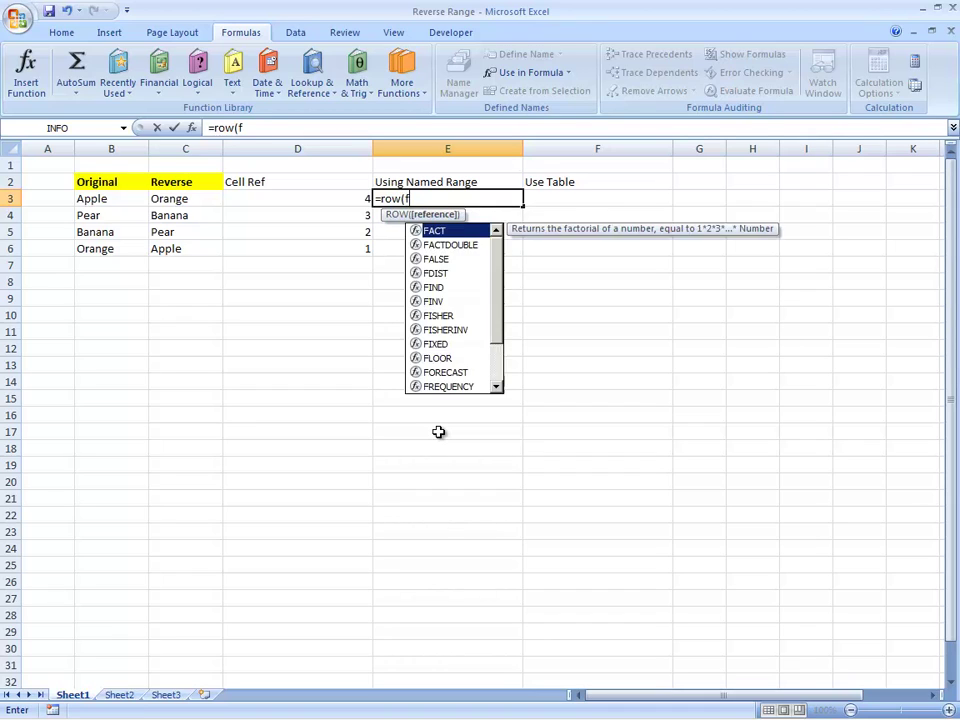
type("ruitr")
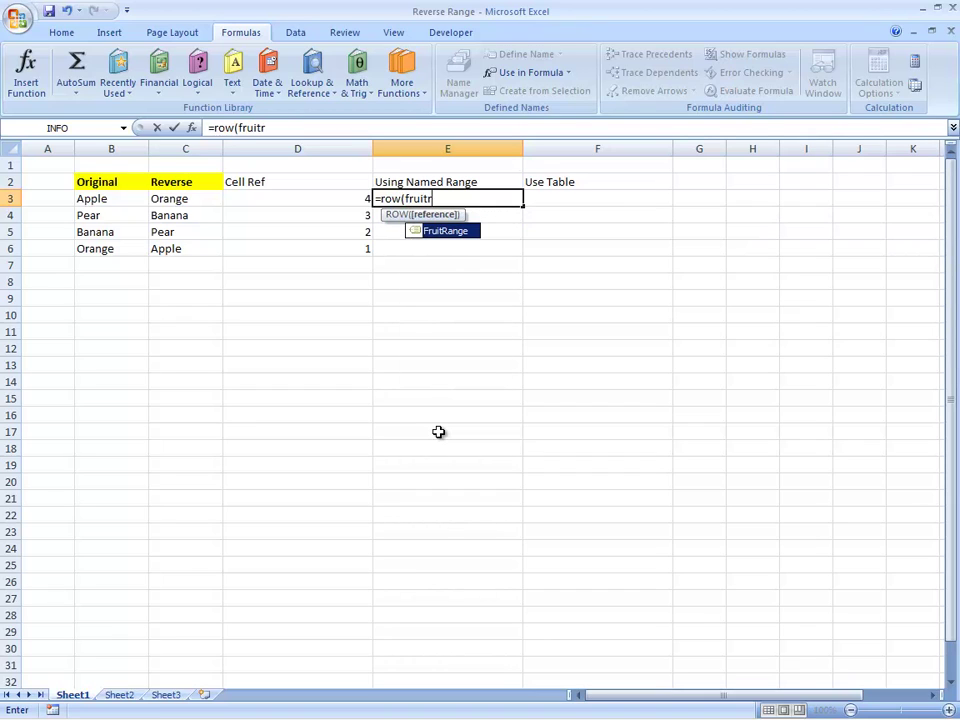
type("ange)")
key("Return")
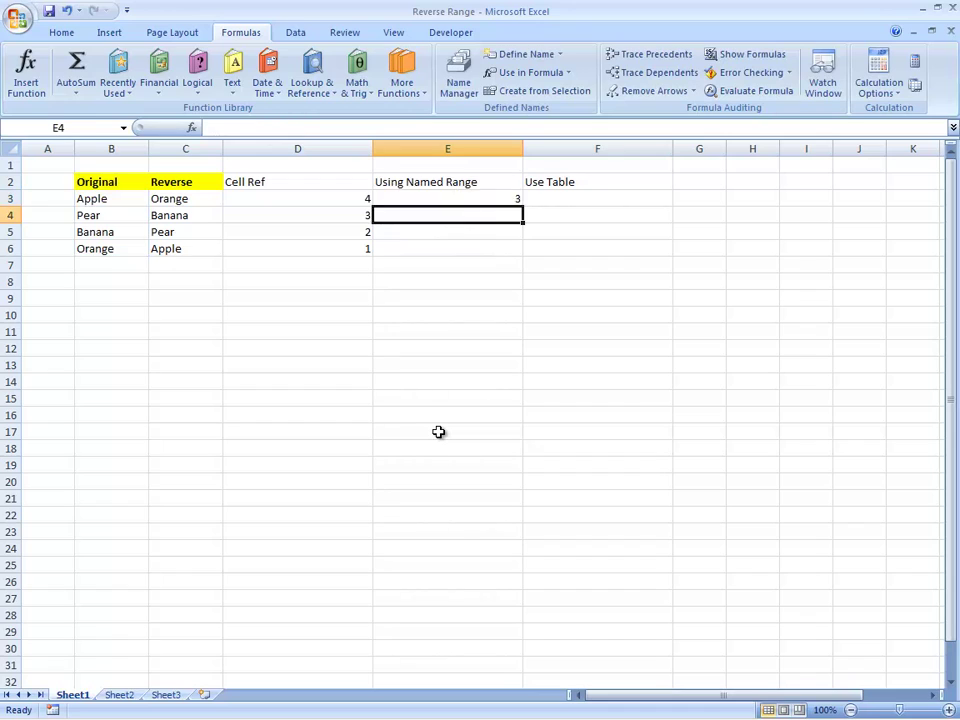
key("Up")
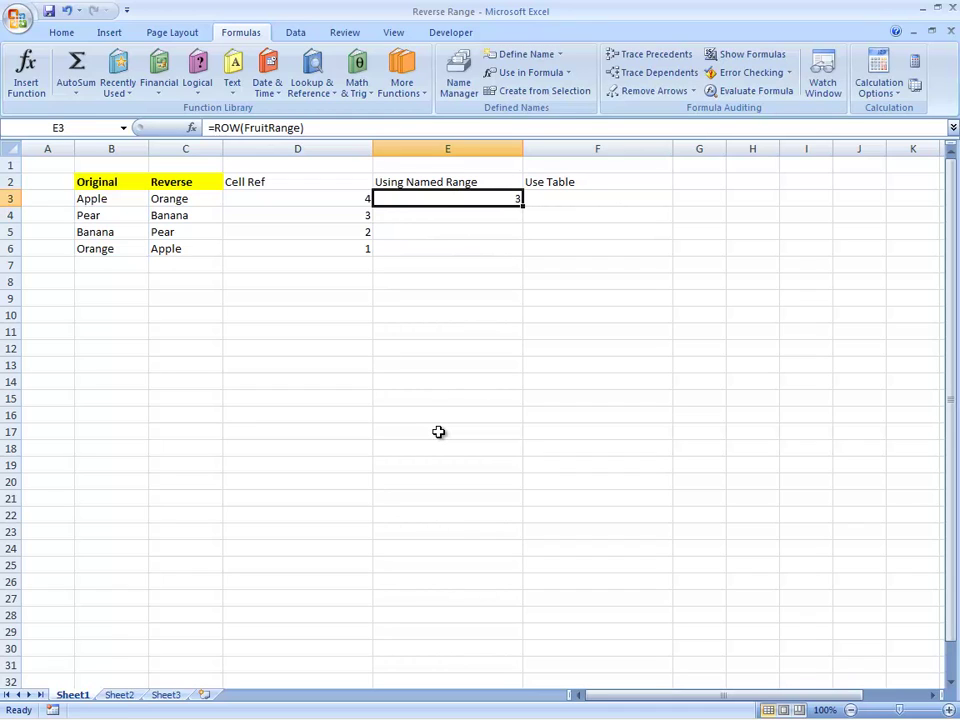
- Examine the first list entry in B3 and the cell-reference formula in D3 against the named-range formula in E3
key("Left")
key("Left")
key("Left")
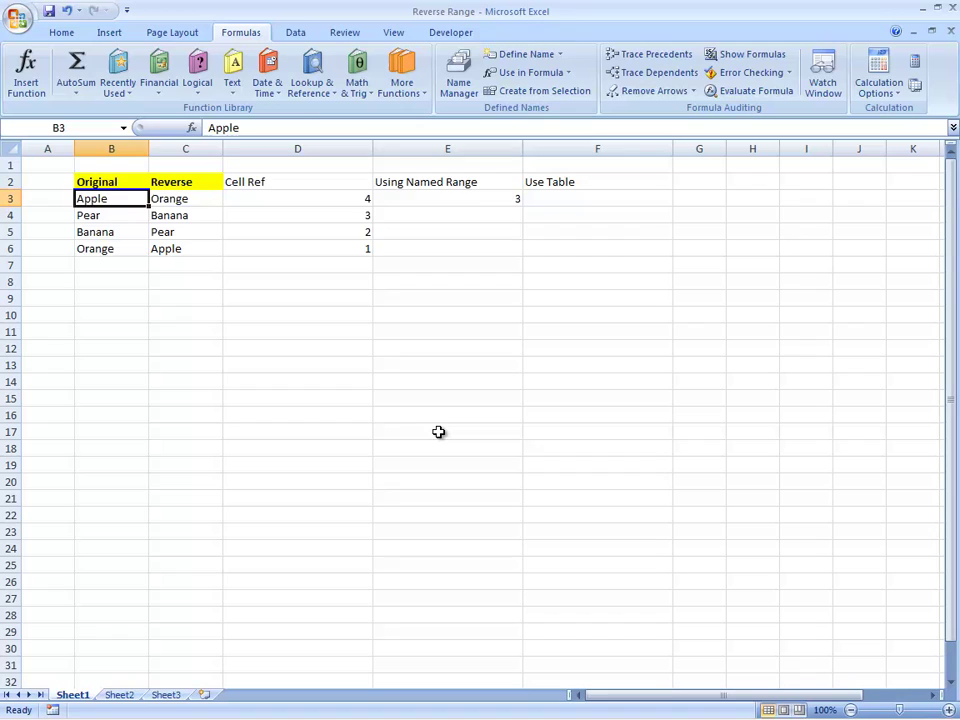
key("Right")
key("Right")
key("Right")
key("Left")
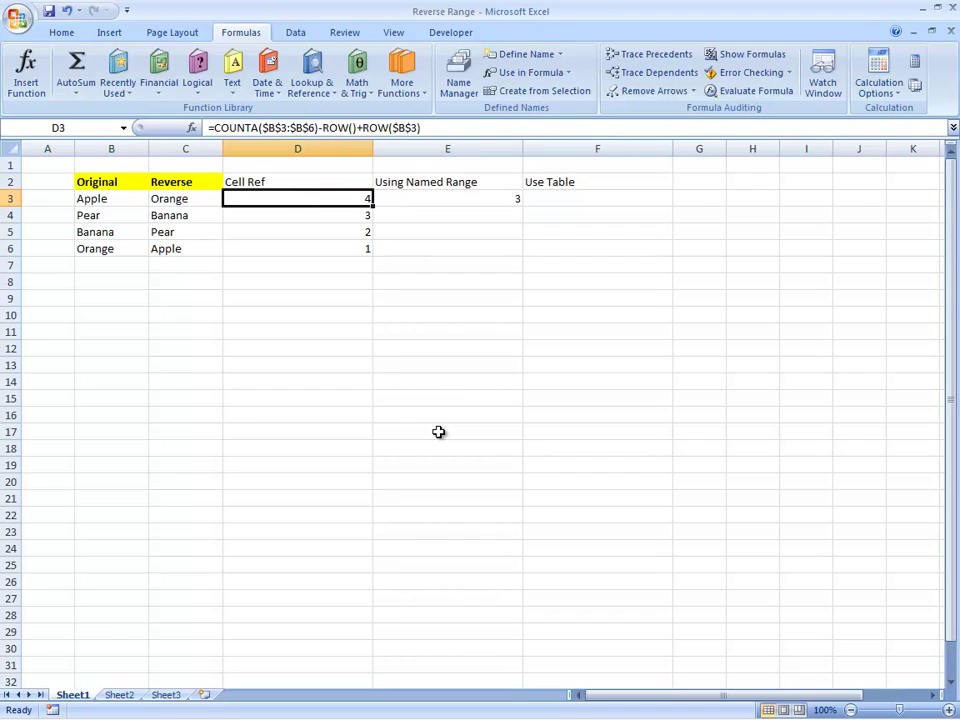
key("Right")
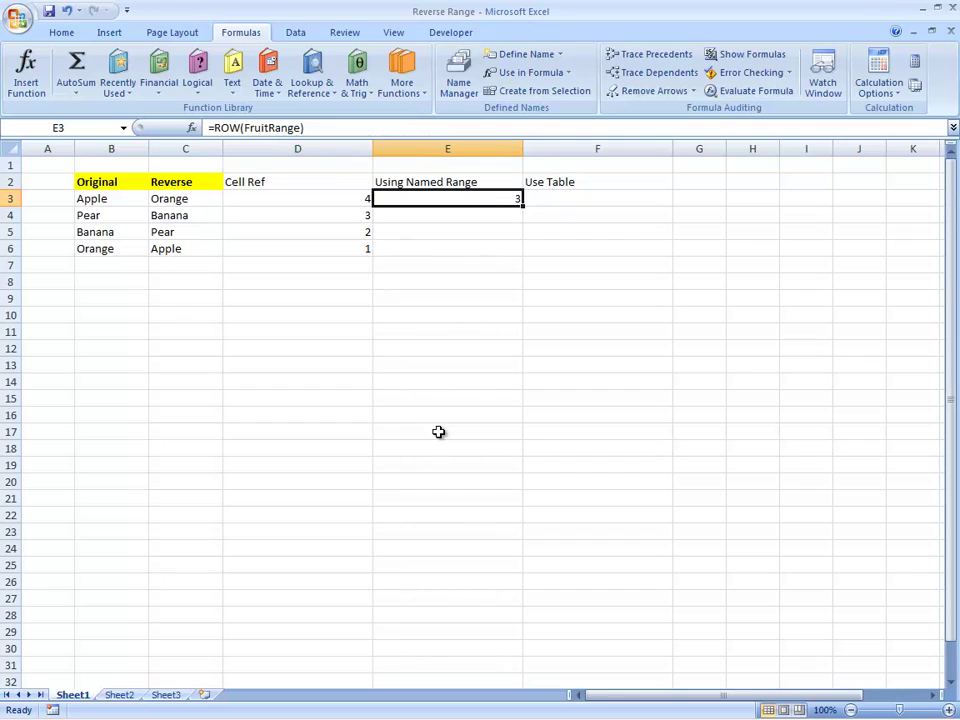
- Extend the E3 formula to =COUNTA(FruitRange)-ROW()-ROW(FruitRange)
key("F2")
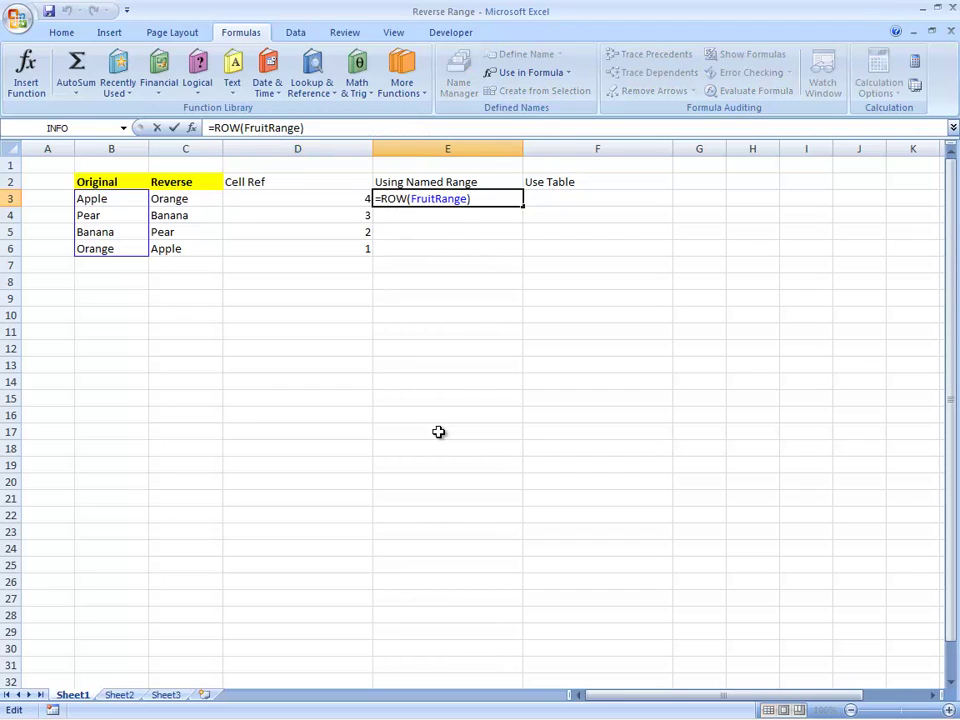
type("counta")
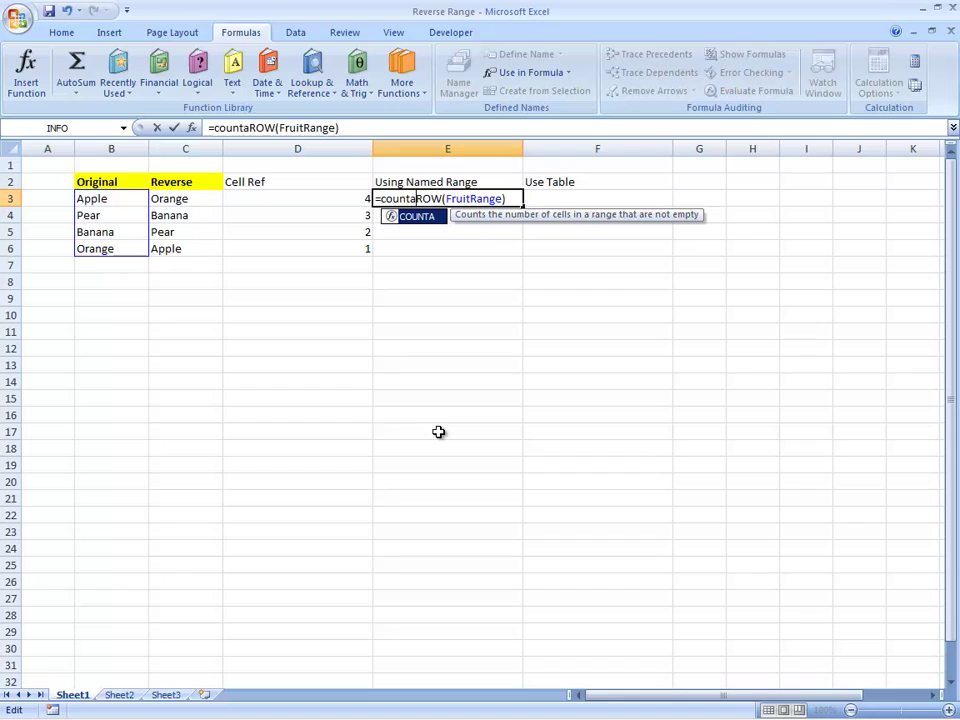
type("(fruitr")
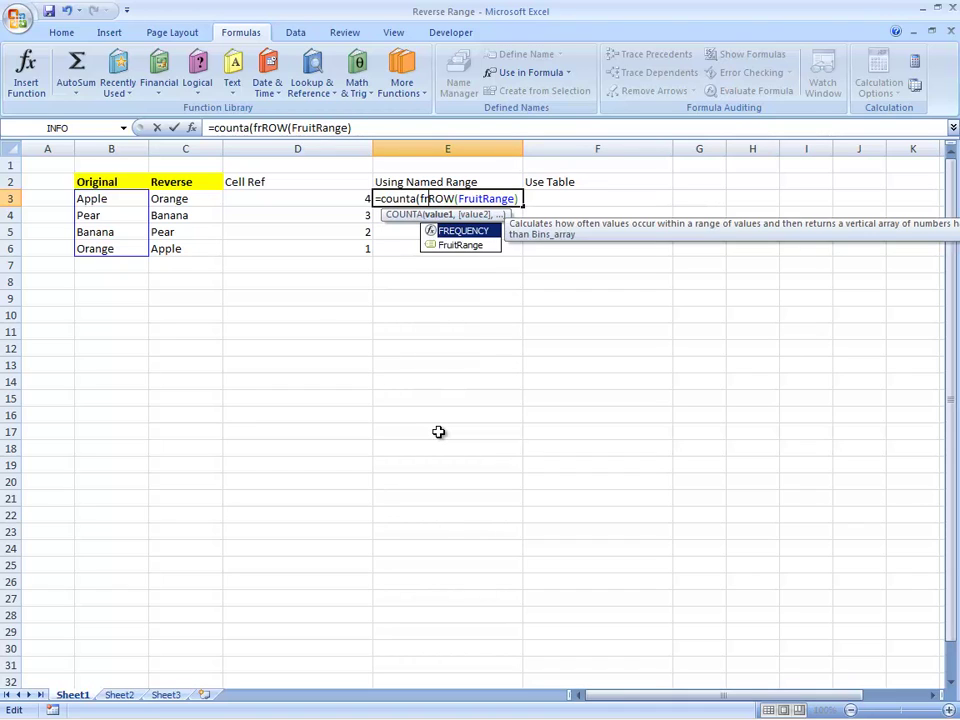
type("ange)")
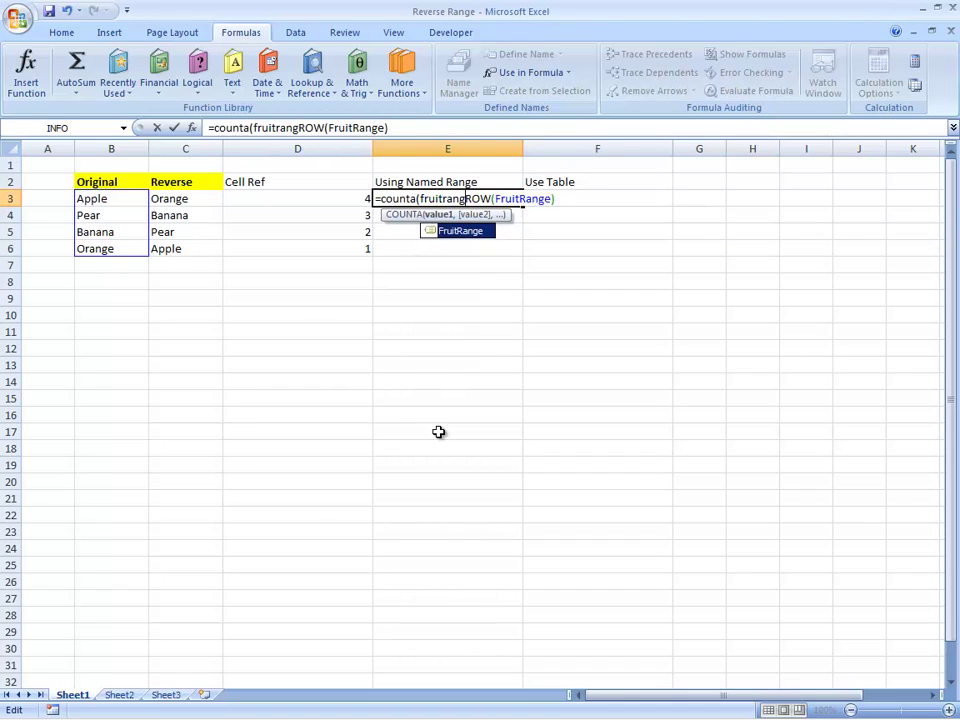
type("-row")
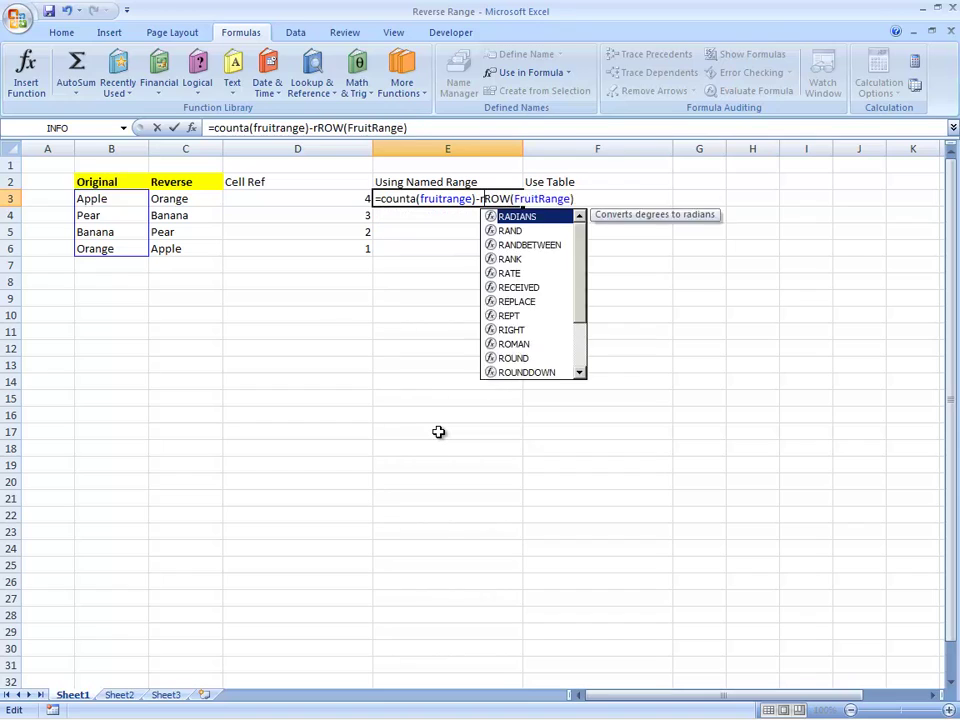
type("()")
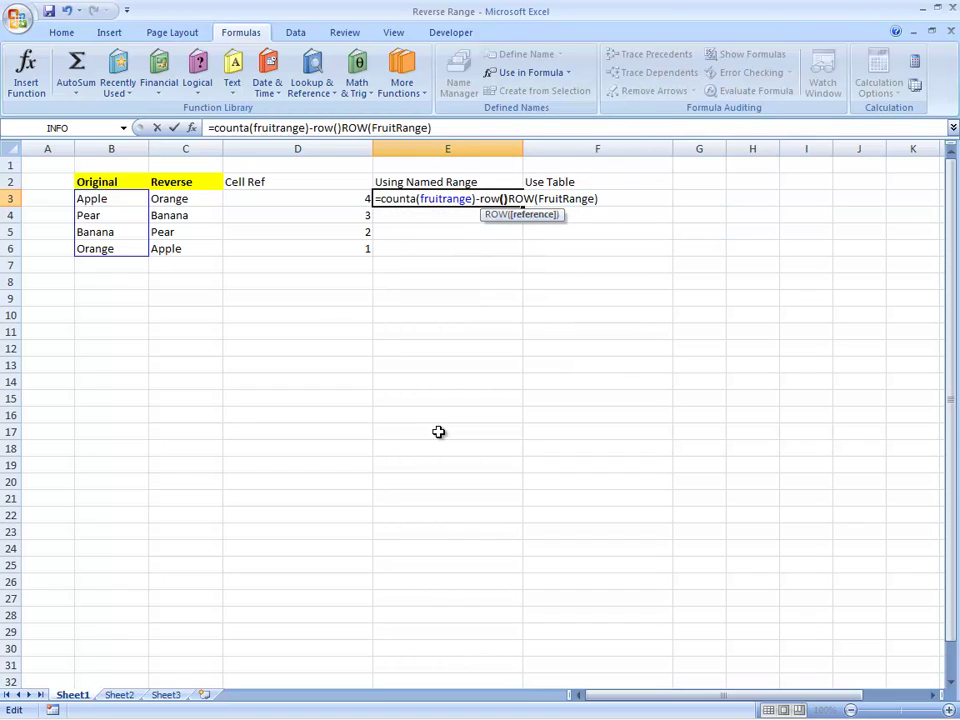
key("Right")
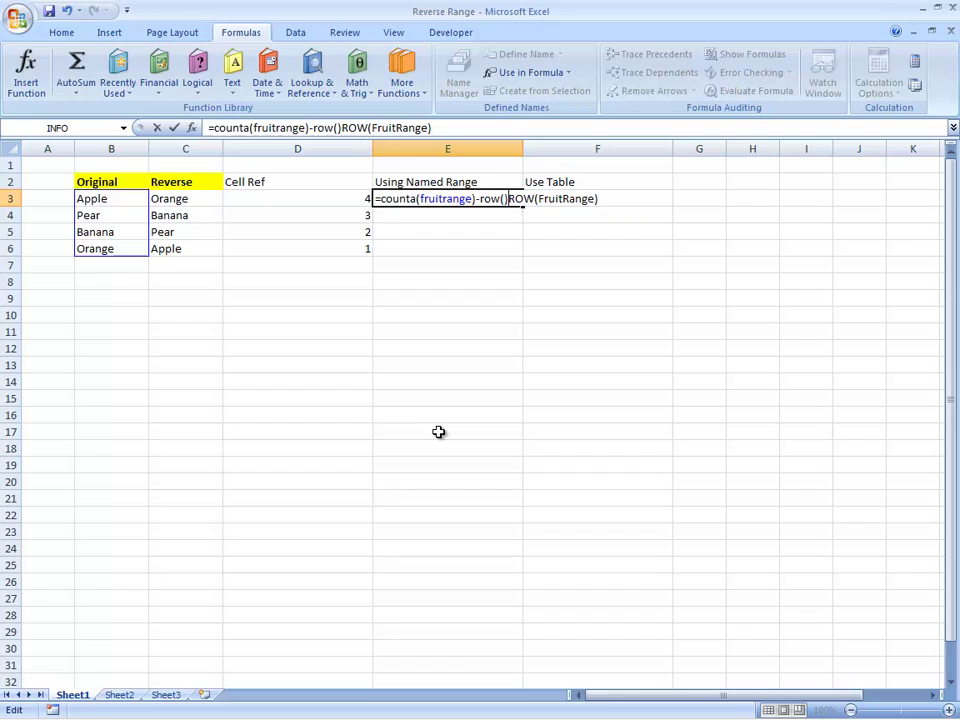
type("-")
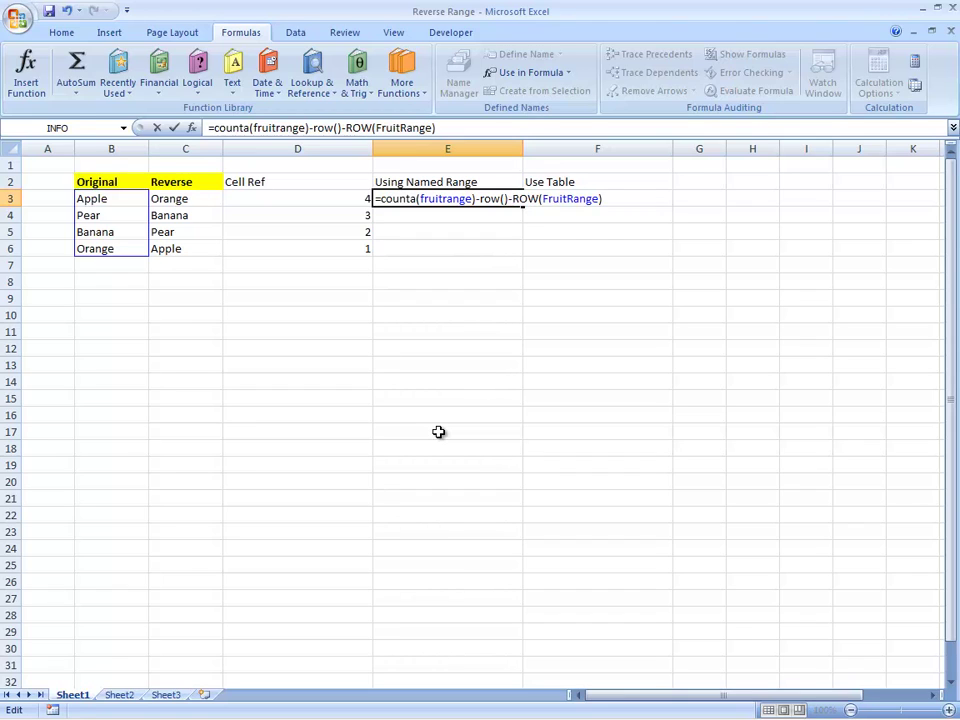
key("Return")
key("Up")
- Correct the second minus sign in E3 to a plus, making the formula =COUNTA(FruitRange)-ROW()+ROW(FruitRange)
key("Left")
key("Right")
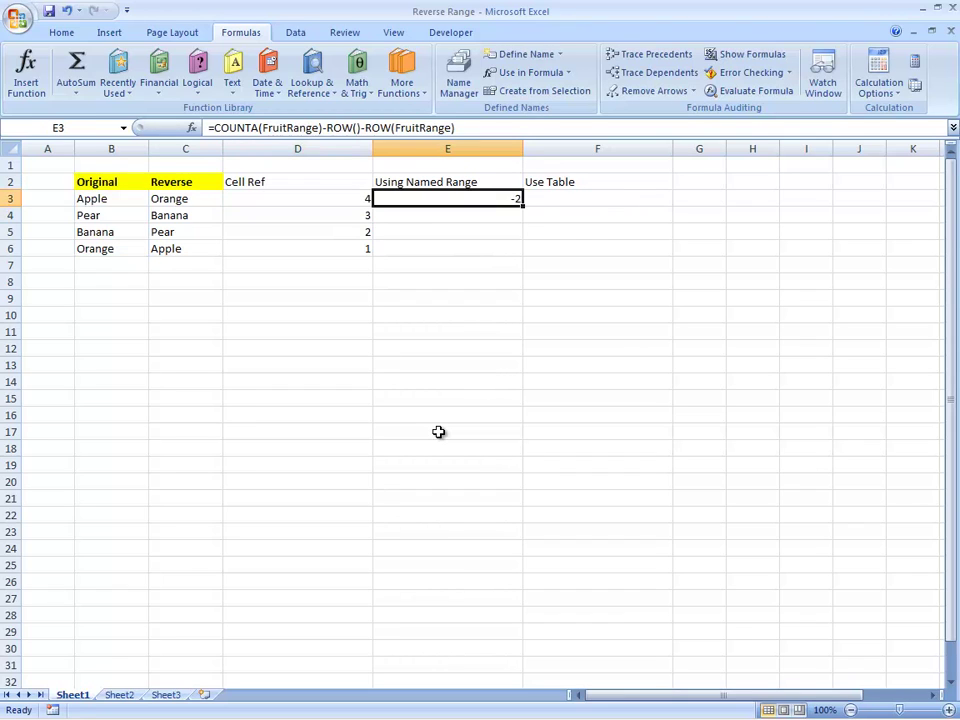
key("Left")
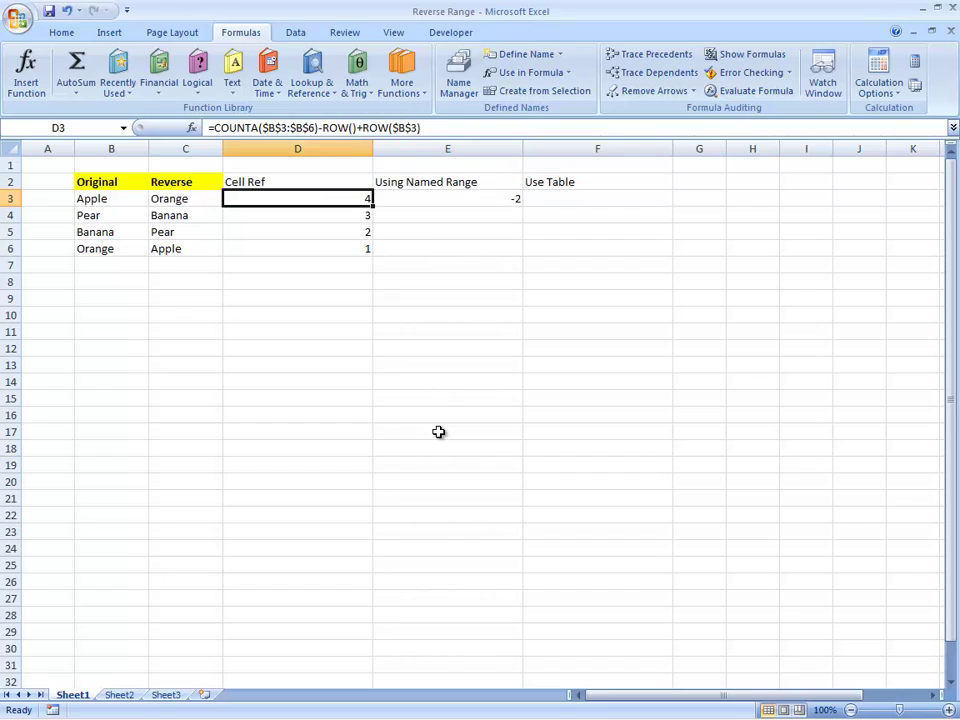
key("Right")
key("F2")
key("Left")
key("Left")
key("Left")
key("Left")
key("Left")
key("Left")
key("Left")
key("Left")
key("Left")
key("Left")
key("Left")
key("Left")
key("Left")
key("Left")
key("Left")
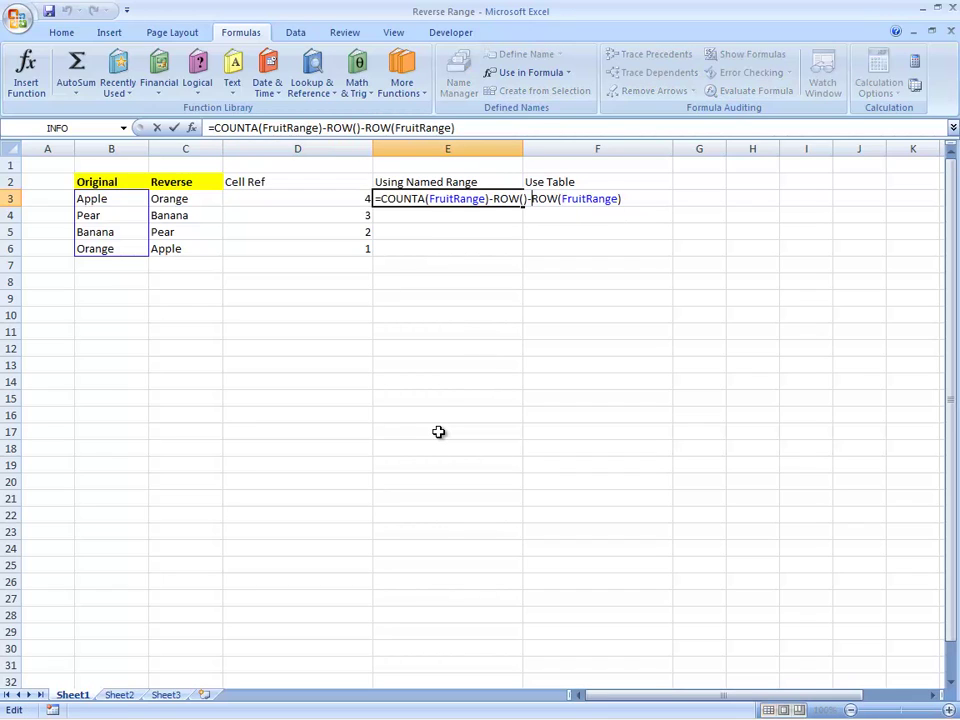
key("BackSpace")
type("+")
key("Return")
key("Up")
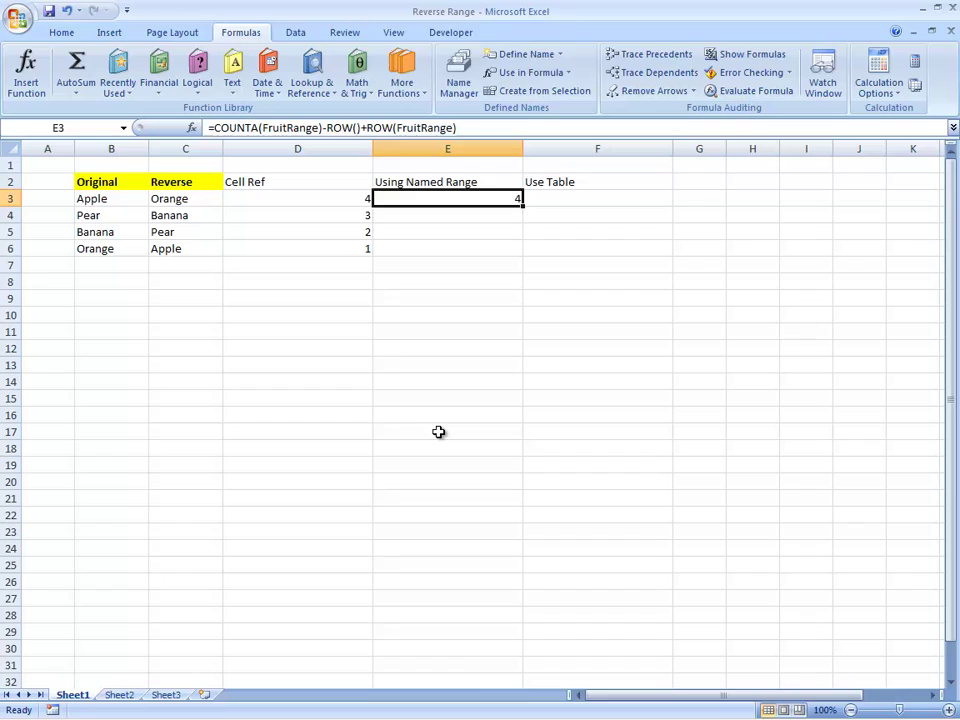
- Copy the named-range row-number formula from E3 down through E6
key("ctrl+c")
key("shift+Down")
key("shift+Down")
key("shift+Down")
key("Return")
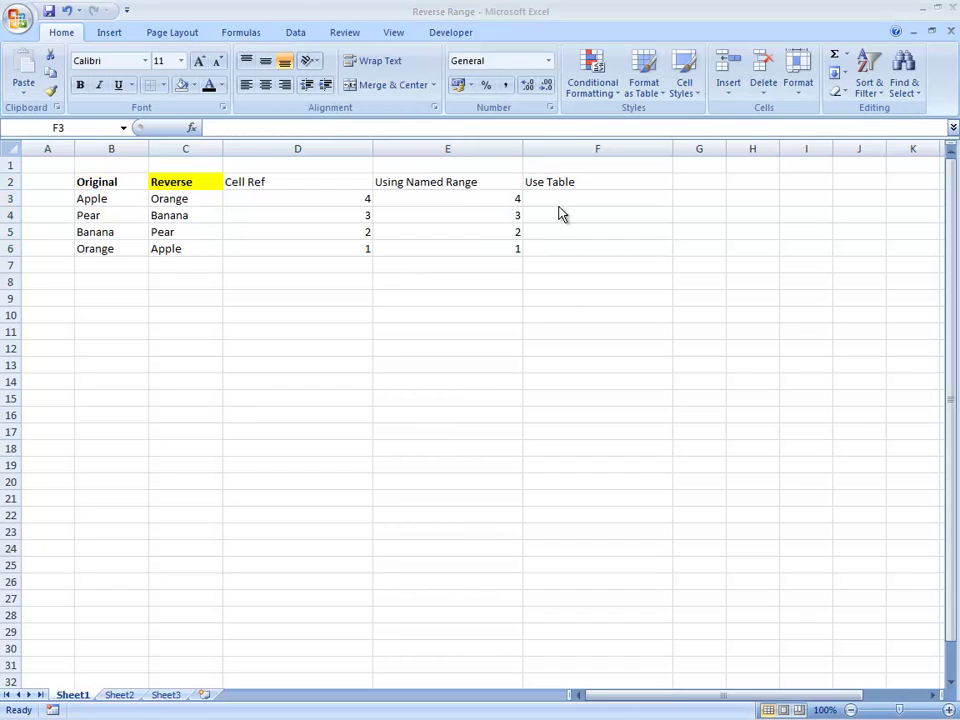
- Convert the original list in B2:B6 into a table with headers
left_click(558, 206)
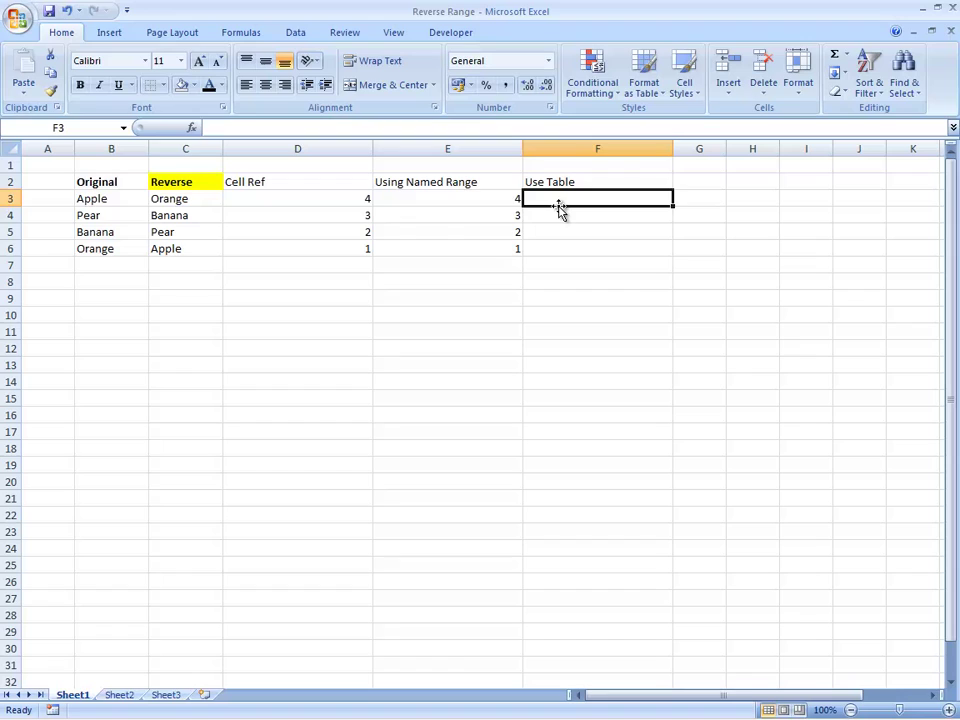
key("Left")
key("Up")
key("Left")
key("Left")
key("Left")
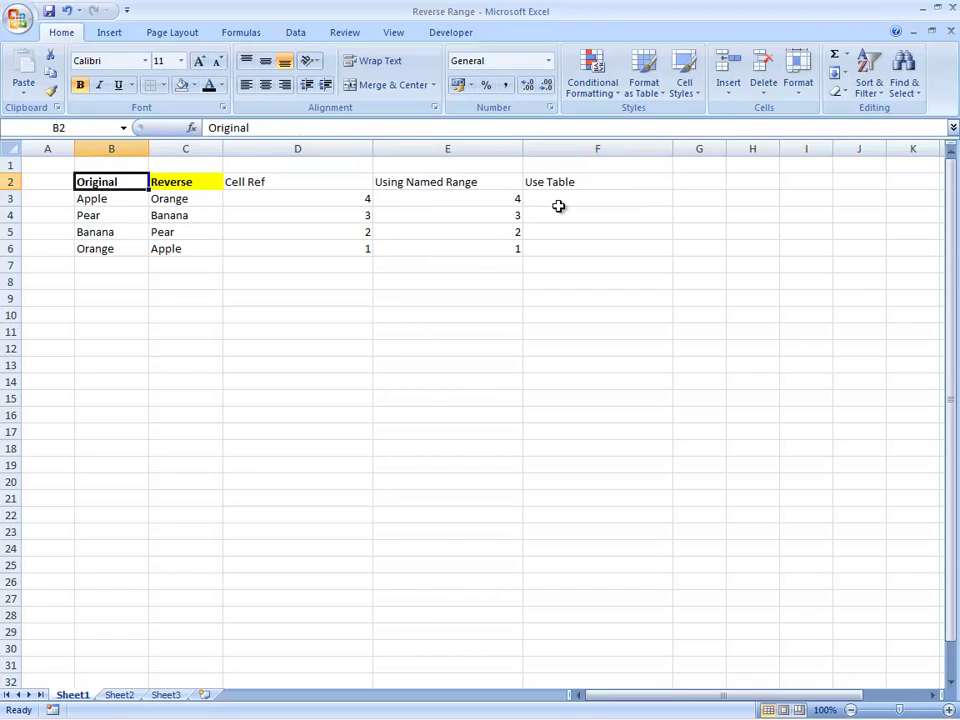
key("ctrl+shift+Down")
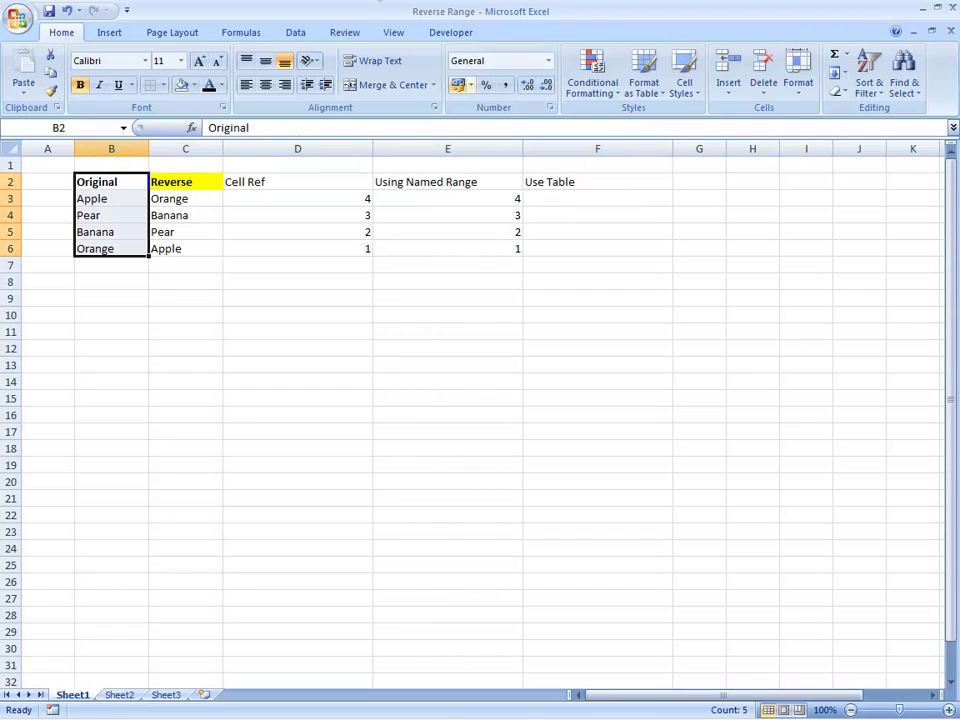
left_click(110, 33)
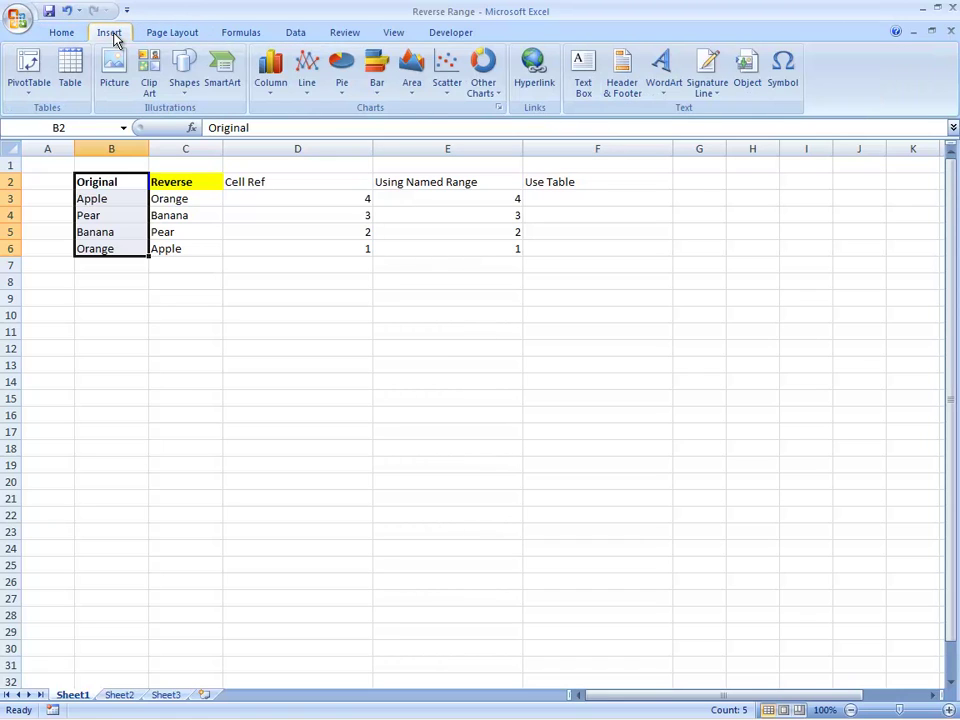
left_click(70, 68)
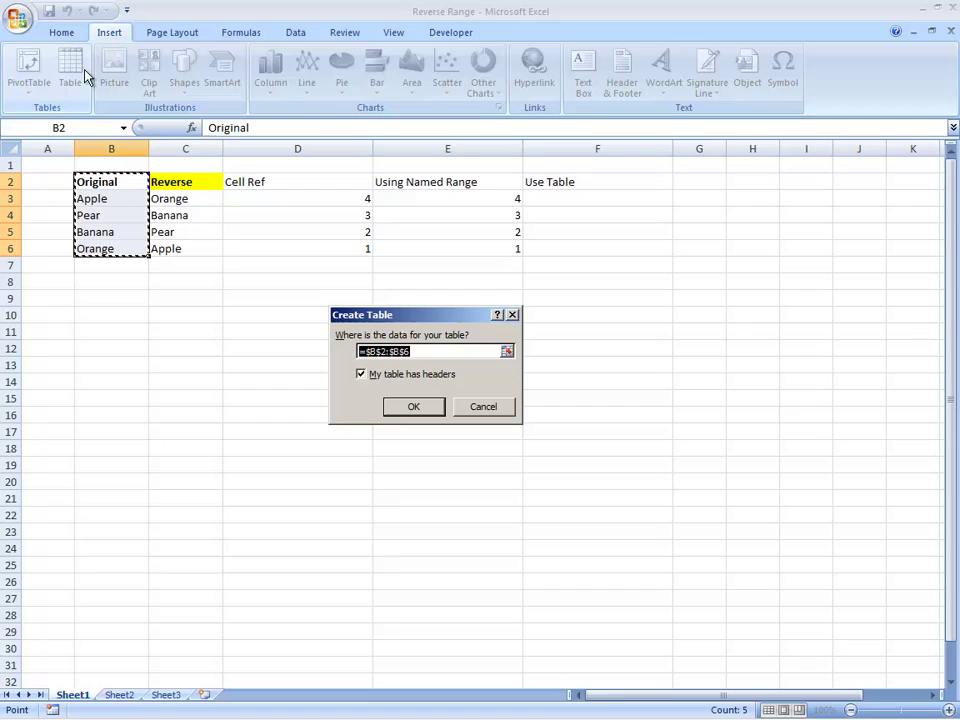
left_click(396, 410)
- Rename the new table as FruitTable
left_click(46, 72)
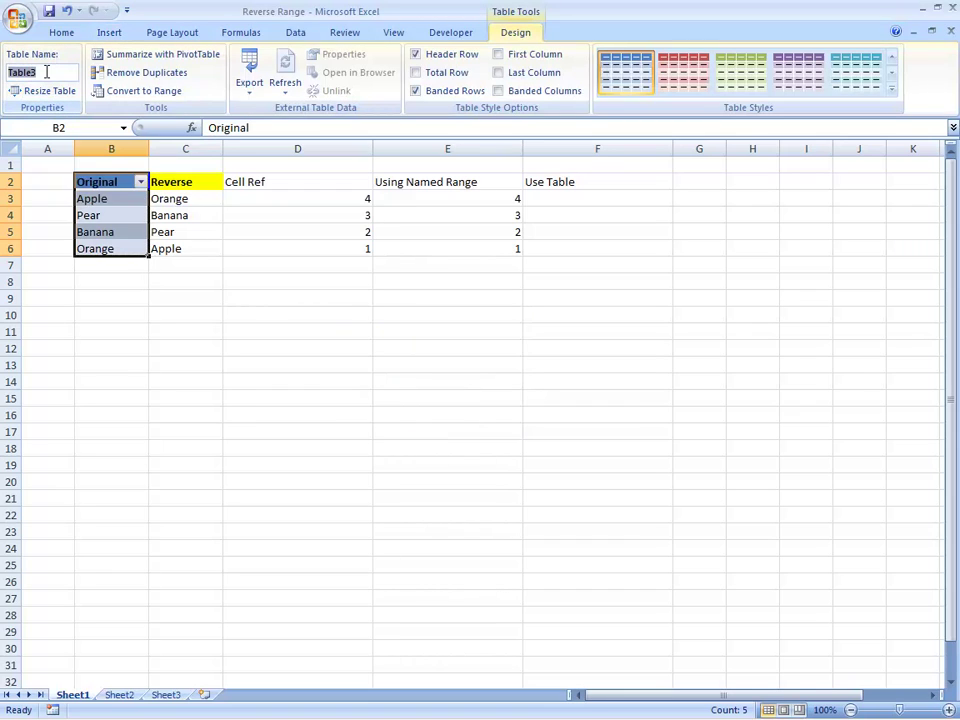
type("FruitRa")
key("BackSpace")
key("BackSpace")
type("Table")
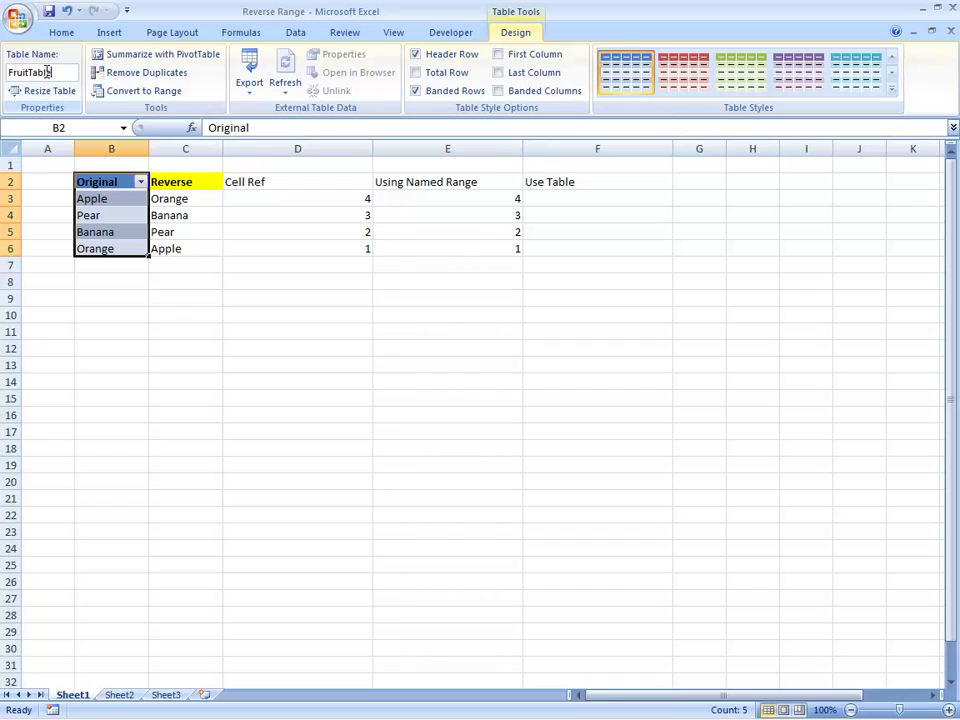
key("Return")
- Enter the formula =ROW(FruitTable[#Headers]) in F3, the first cell below the Use Table heading
key("Down")
key("Down")
key("Right")
key("Right")
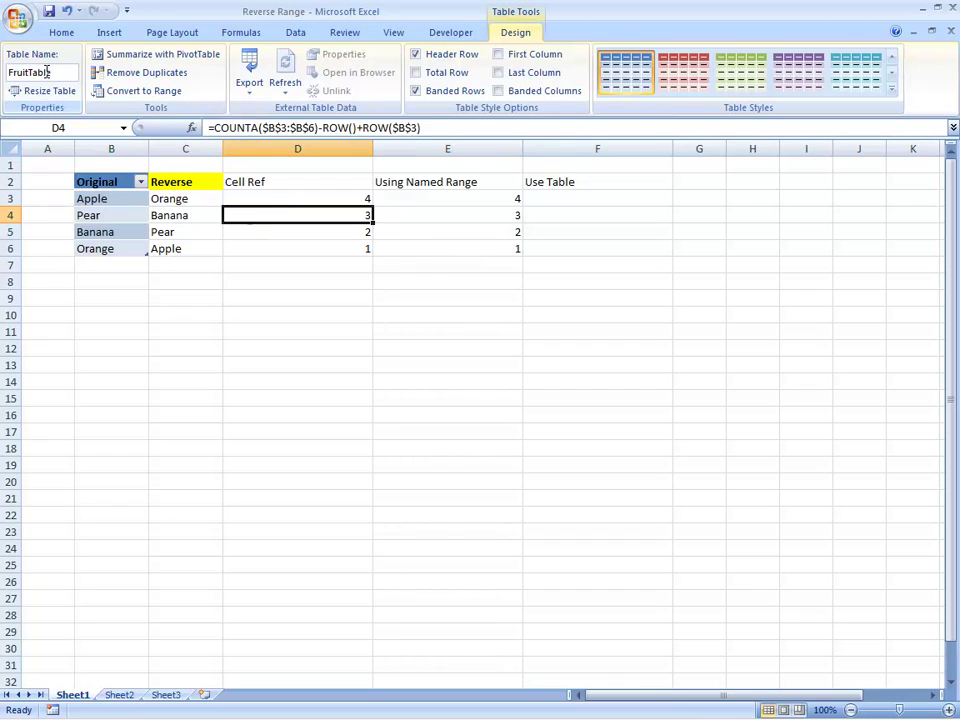
key("Right")
key("Right")
key("Up")
type("=")
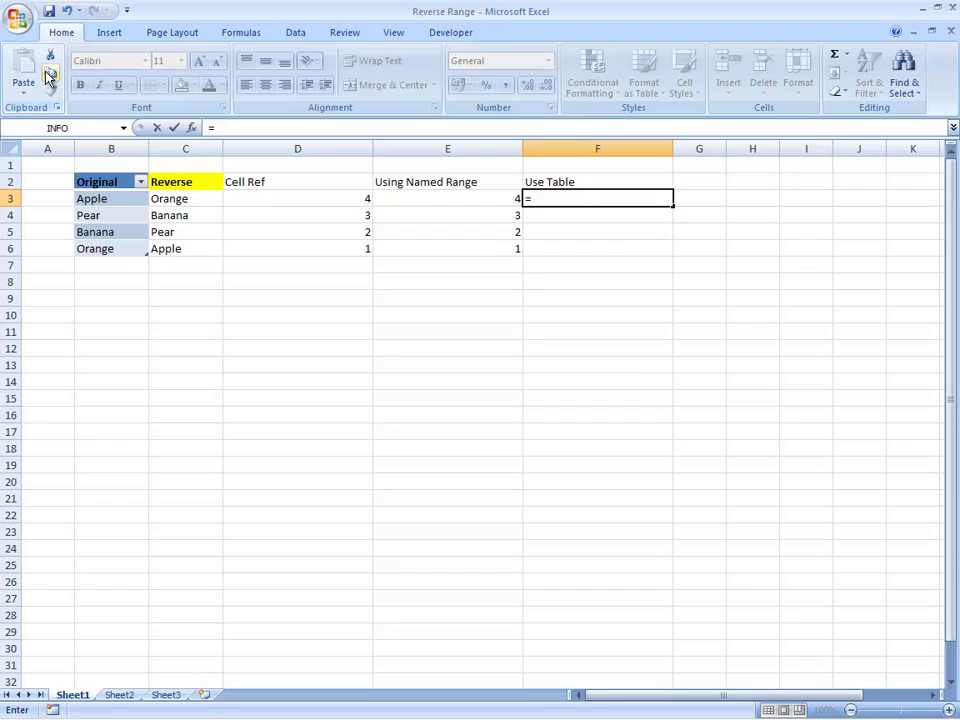
type("row")
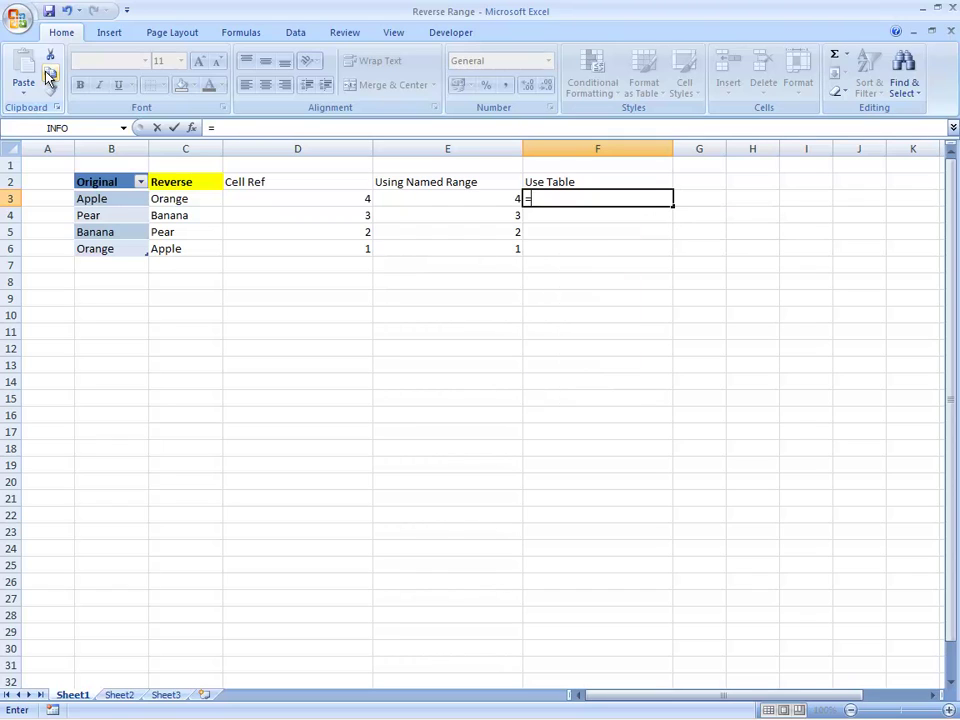
type("(fruit")
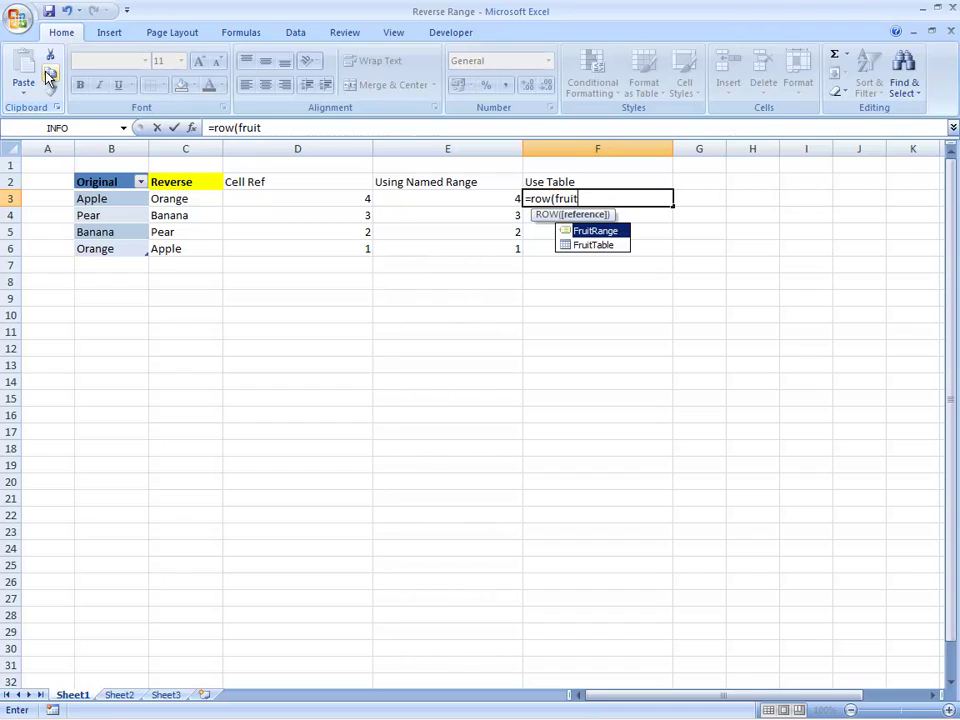
left_click(612, 246)
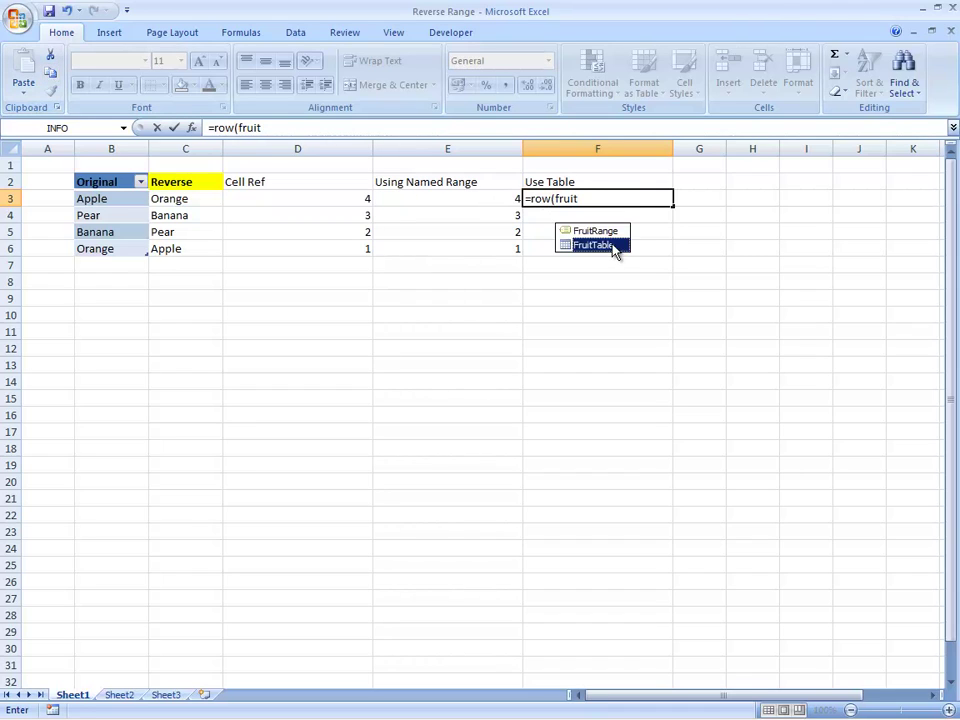
double_click(612, 246)
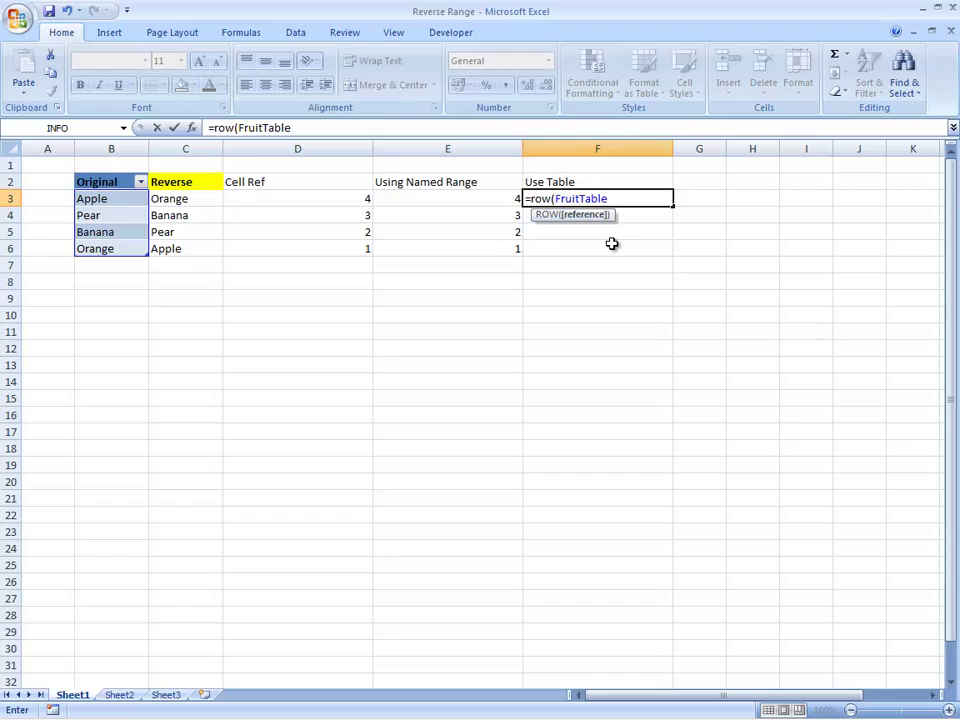
type("[#he")
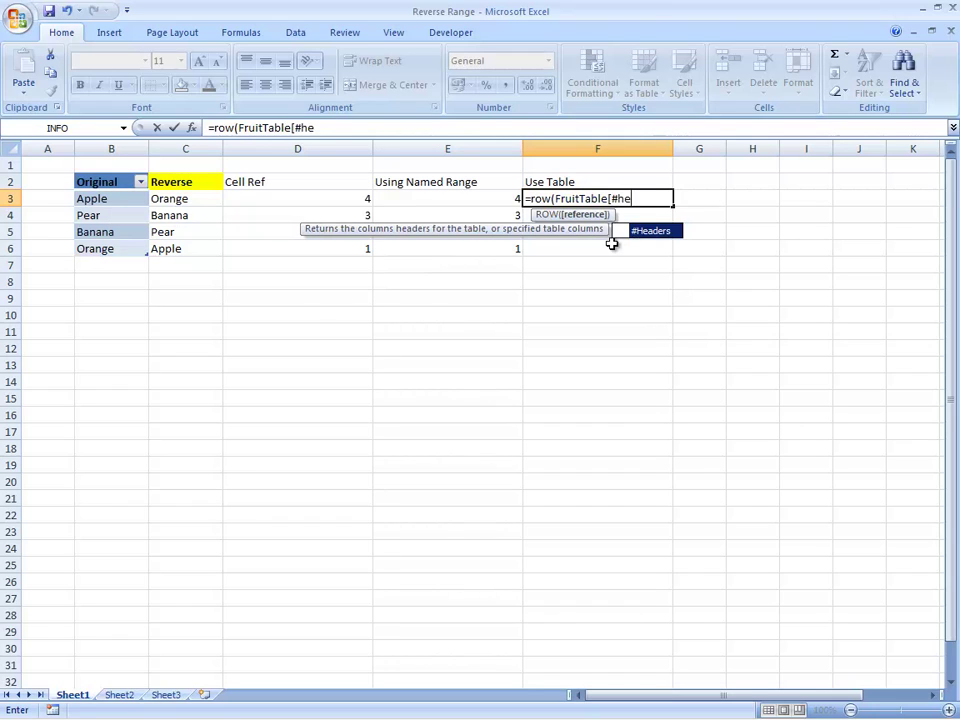
type("aders])")
key("ctrl+Return")
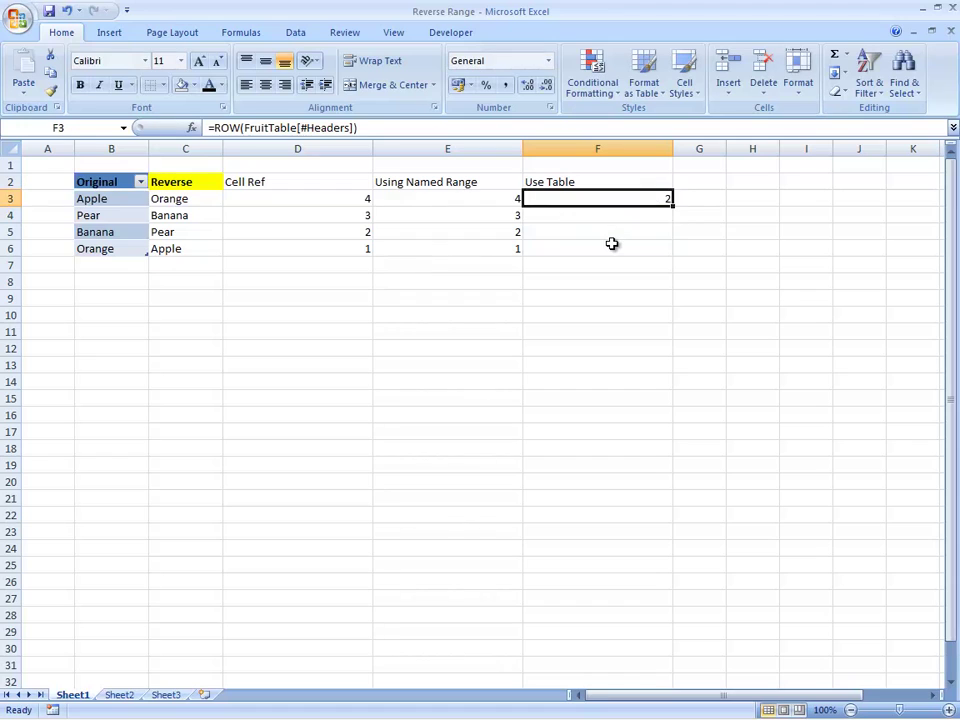
- Compare the first list item in B3 and the named-range formula in E3 with the table formula in F3
key("Left")
key("Left")
key("Left")
key("Left")
key("Up")
key("Down")
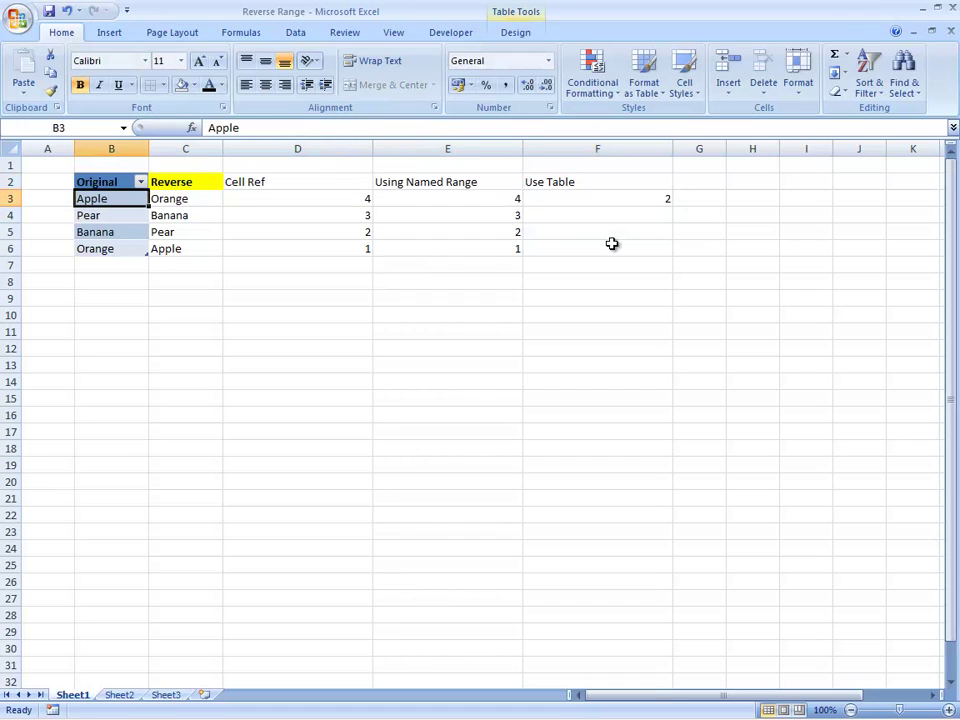
key("Right")
key("Right")
key("Right")
key("Down")
key("Up")
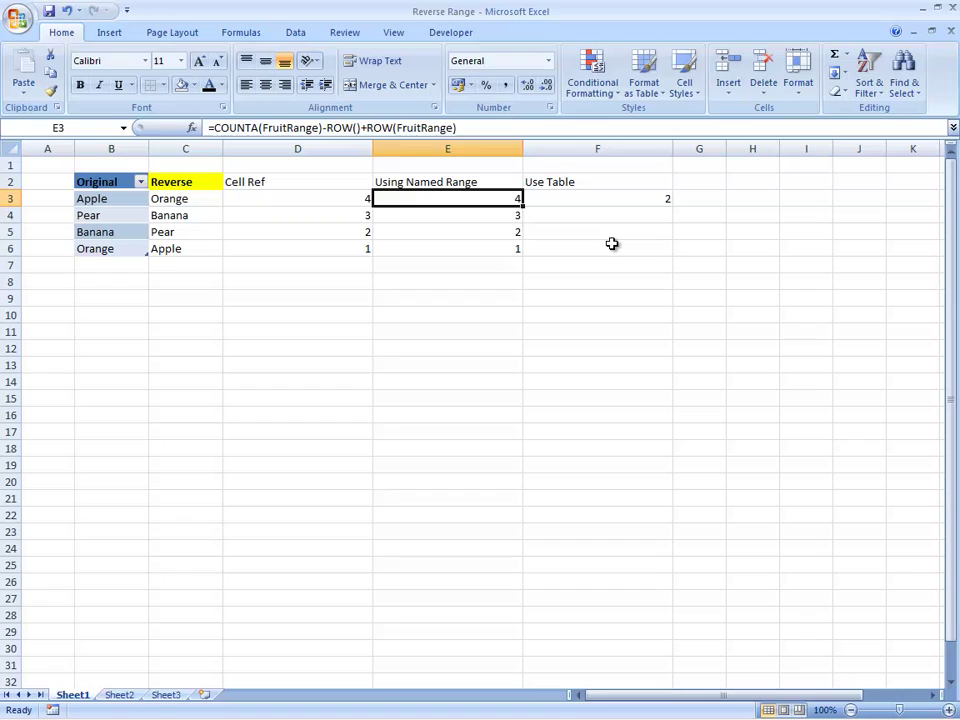
key("Right")
key("Right")
key("Left")
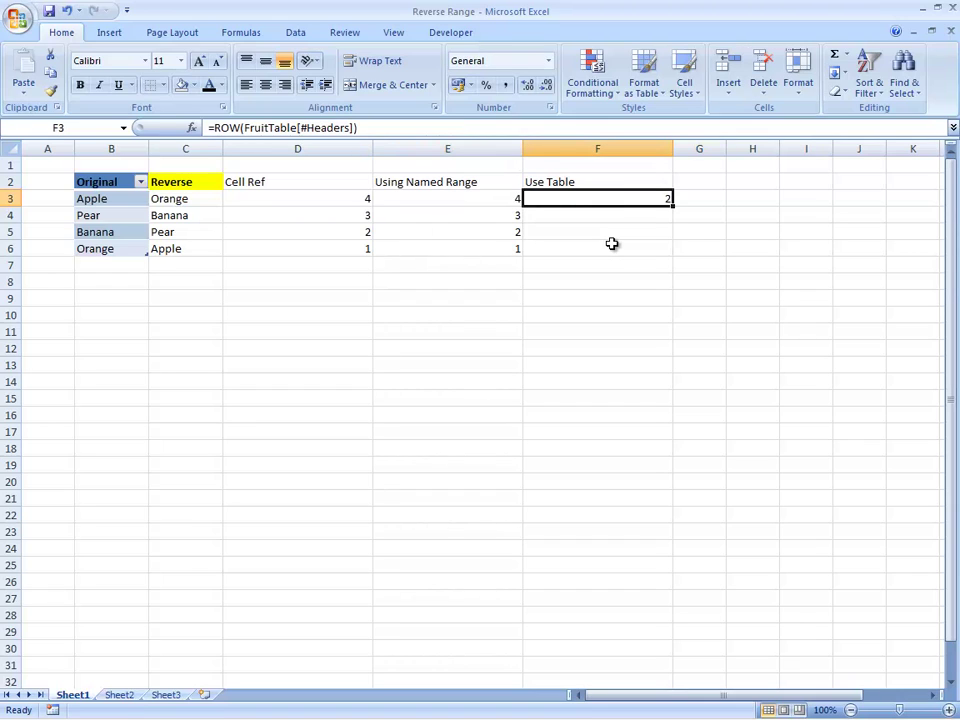
- Append +1 to the formula in F3, making it =ROW(FruitTable[#Headers])+1
key("F2")
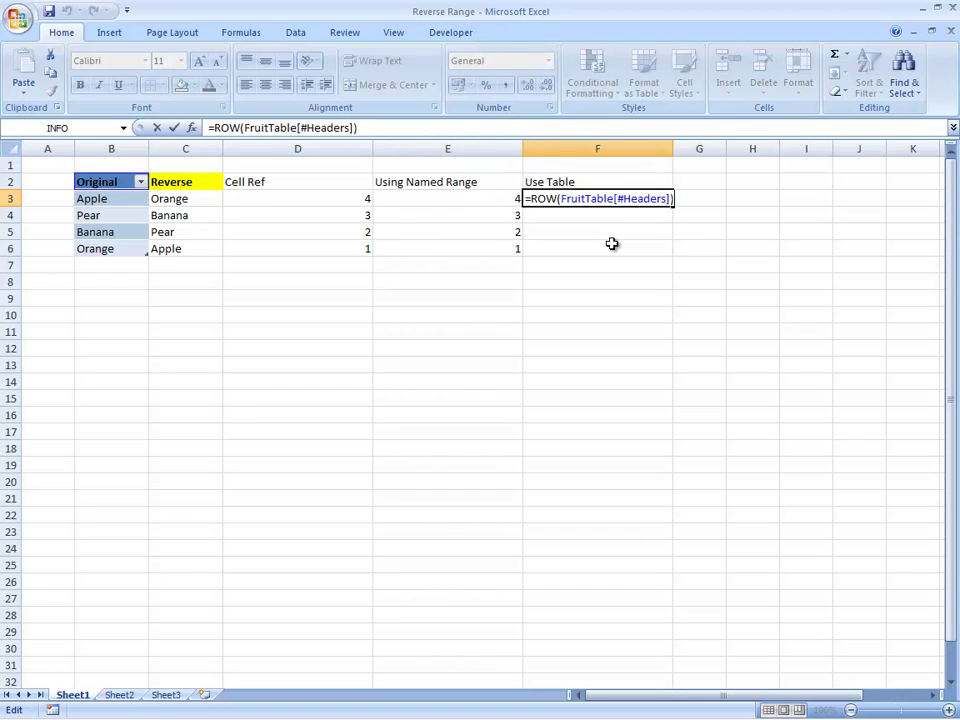
type("+1")
key("ctrl+Return")
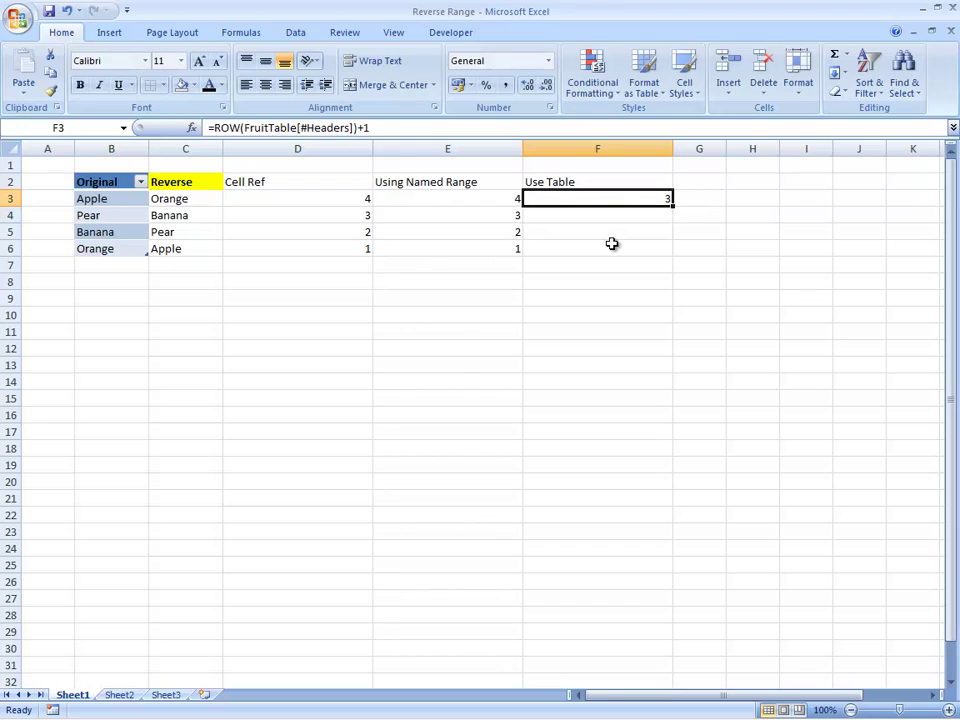
- Extend the F3 formula to =COUNTA(FruitTable)-ROW()+ROW(FruitTable[#Headers])+1
key("F2")
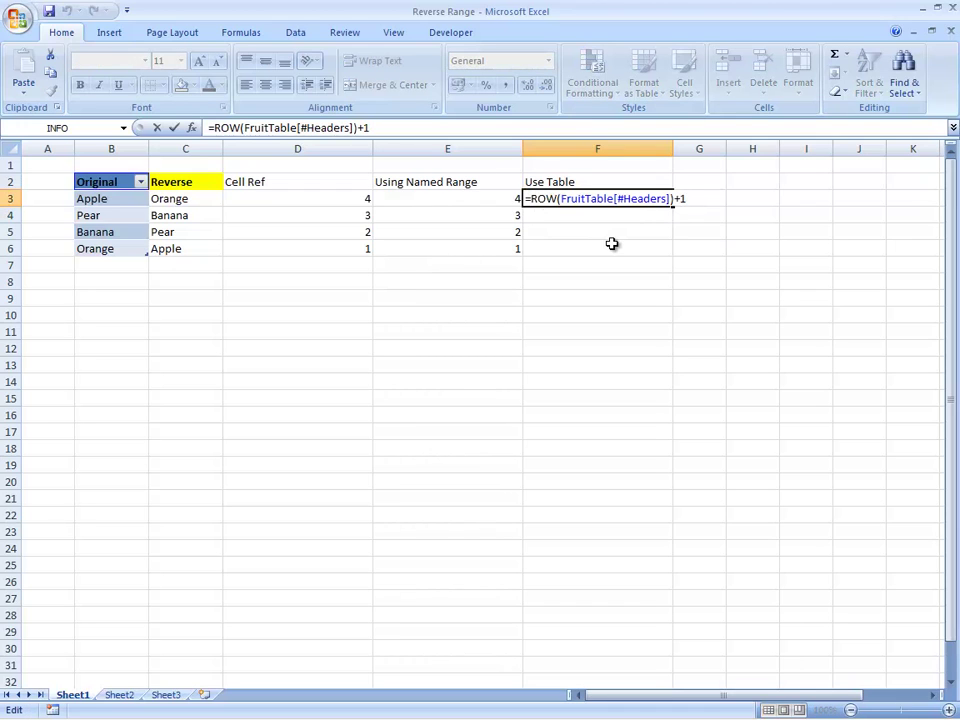
type("counta")
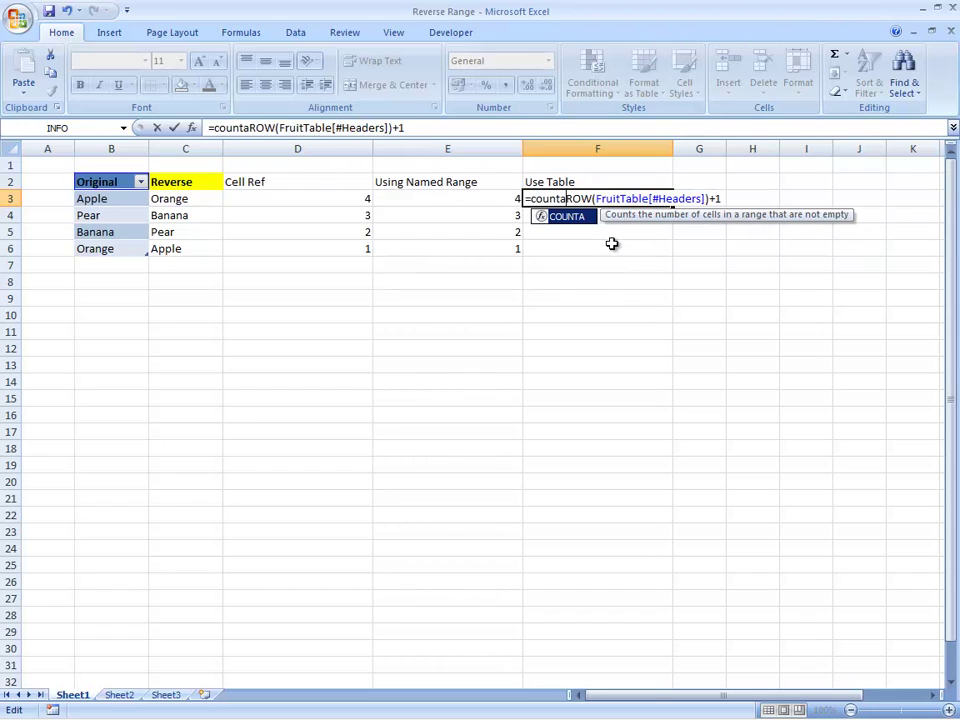
type("(fruit")
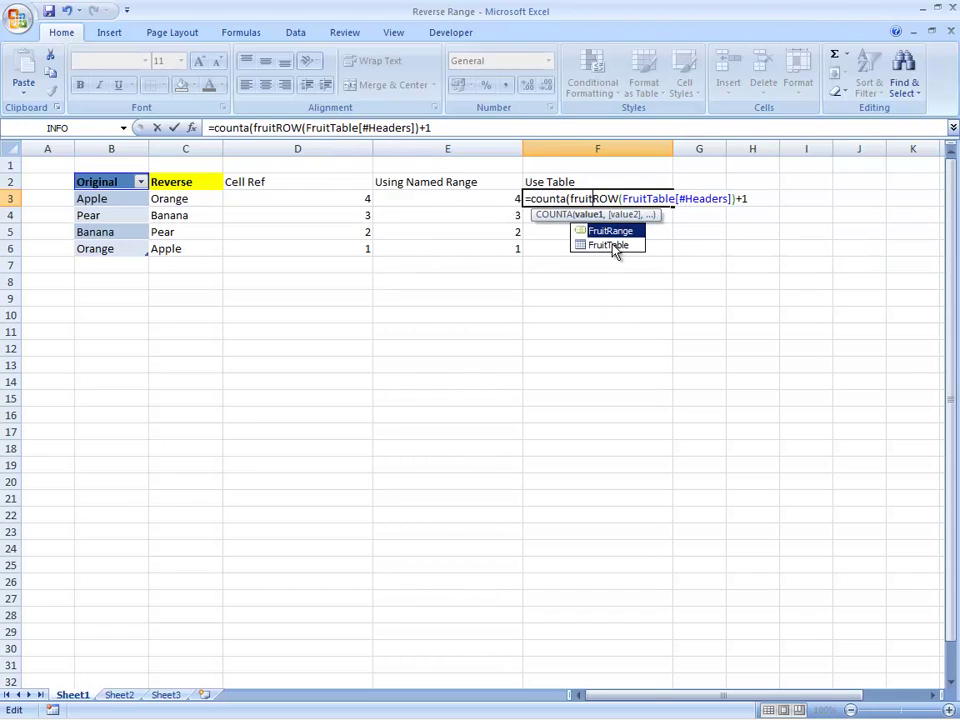
type("Ra")
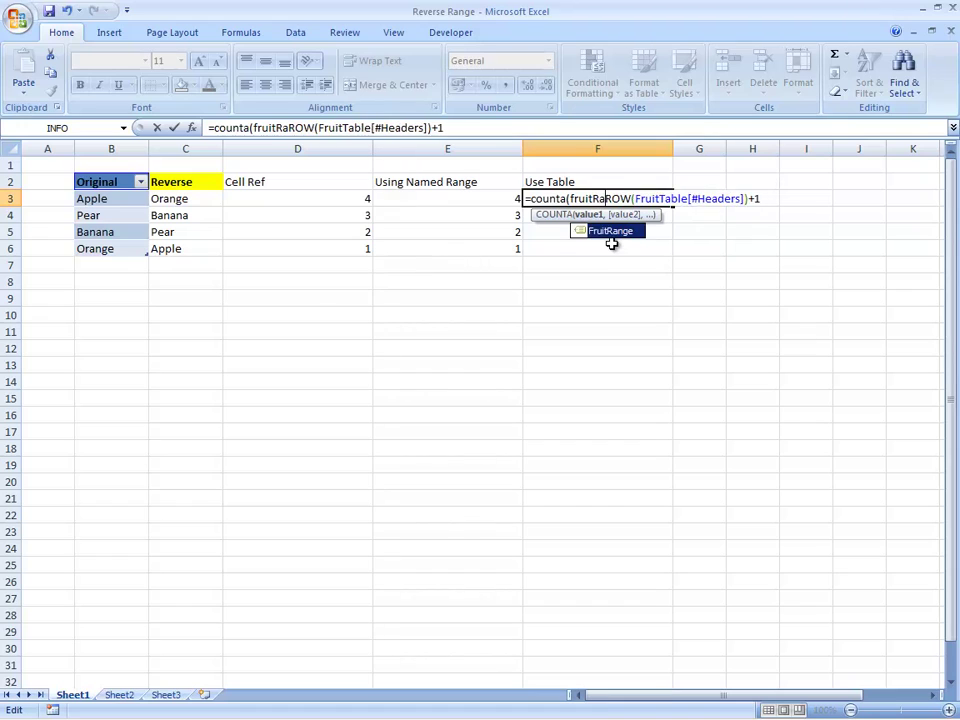
key("BackSpace")
key("BackSpace")
type("table)")
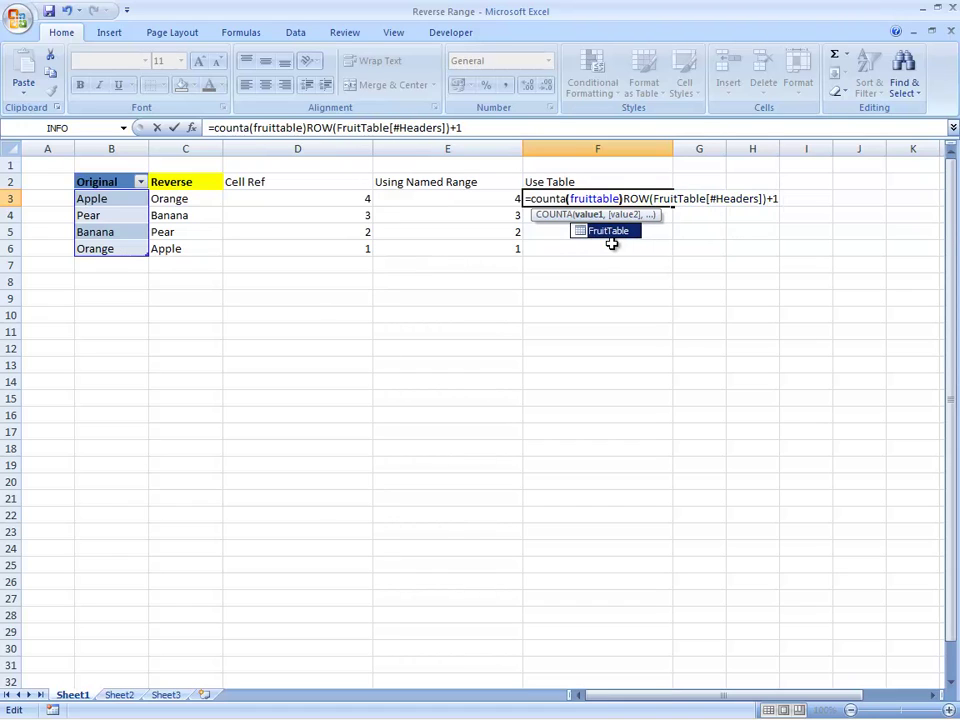
type("-row()")
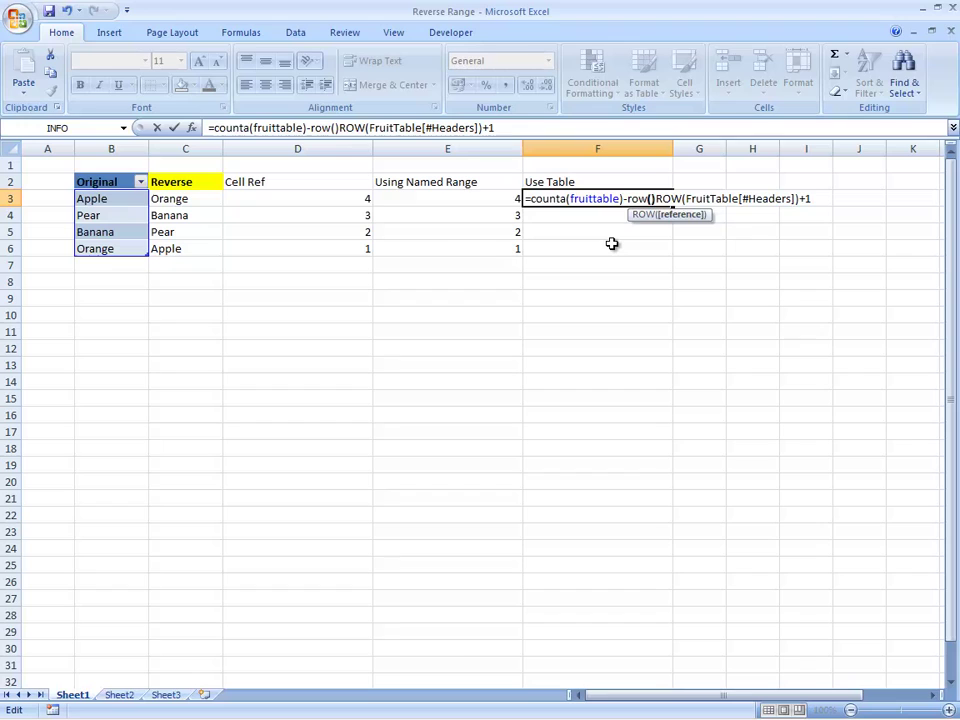
type("+")
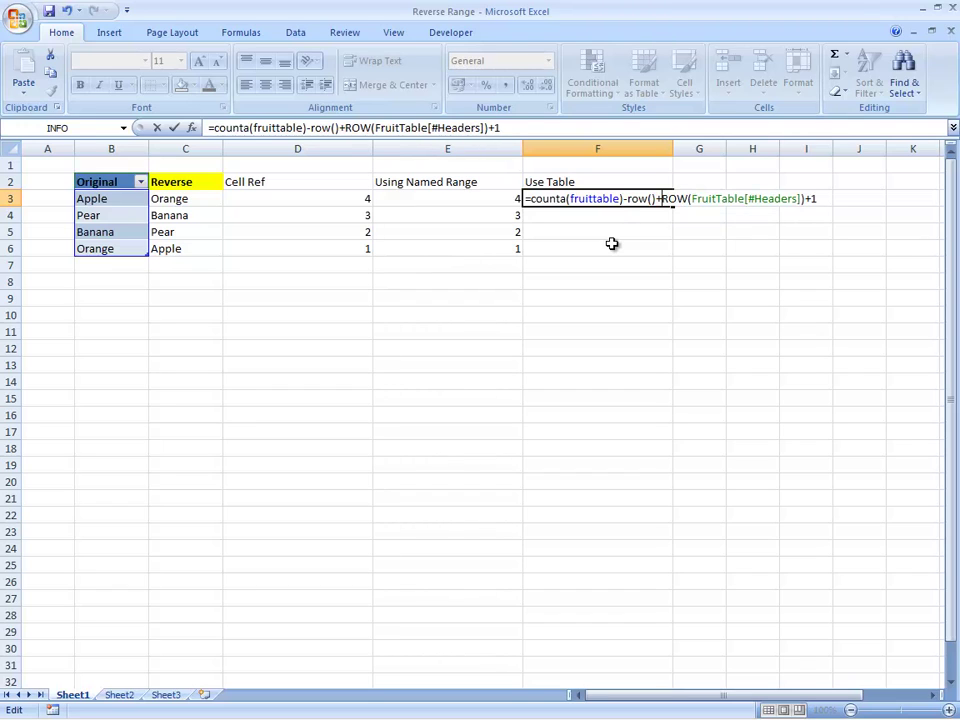
key("Return")
- Copy the table-based row-number formula from F3 down through F6
key("Up")
key("alt+e")
key("c")
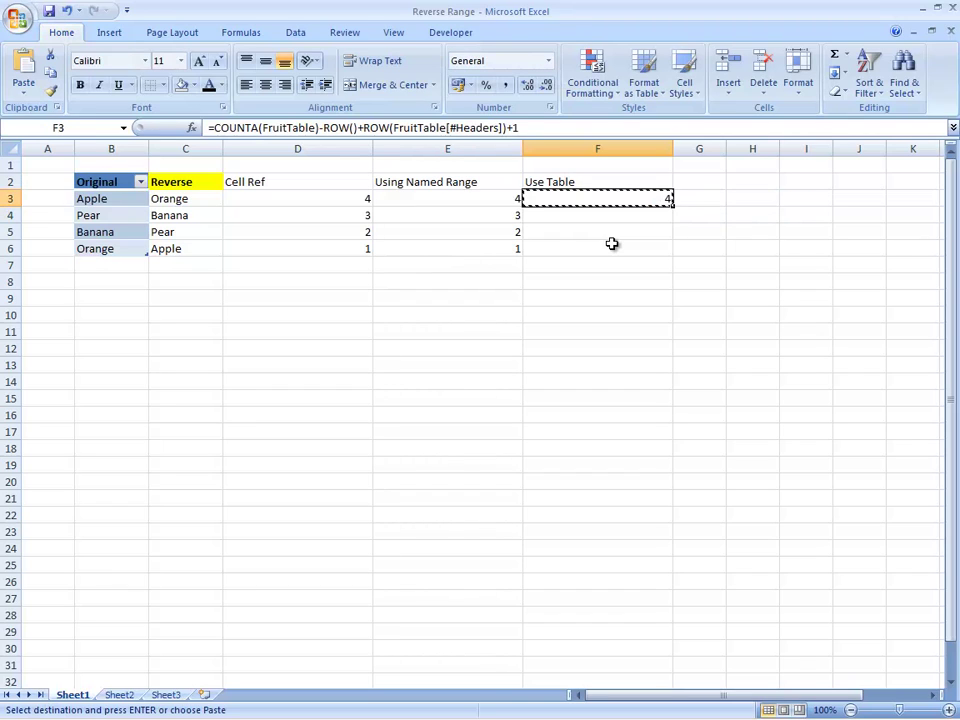
key("shift+Down")
key("shift+Down")
key("shift+Down")
key("Return")
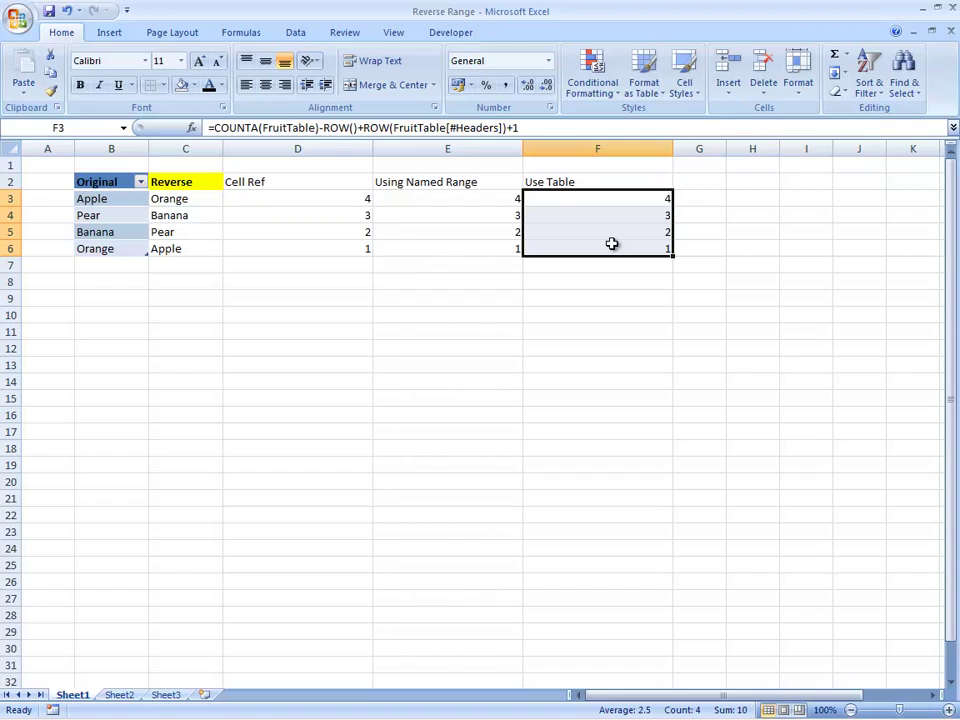
- Add Strawberries in B7 and Raspberries in B8 to the end of the Original list
key("Left")
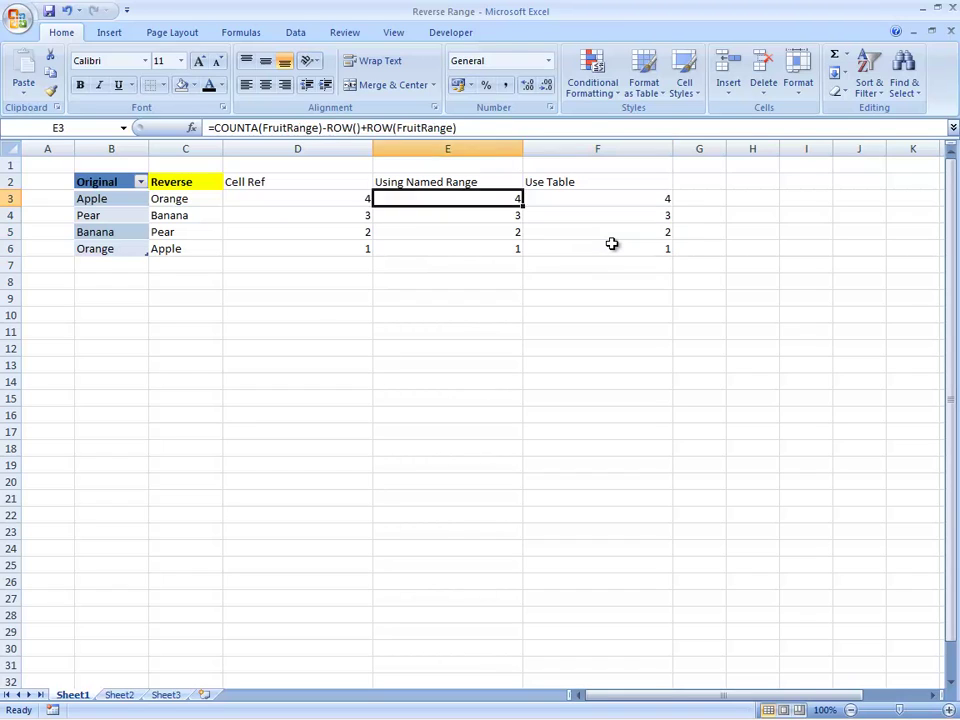
key("Left")
key("Left")
key("Left")
key("Down")
key("Down")
key("Down")
key("Down")
type("Stra")
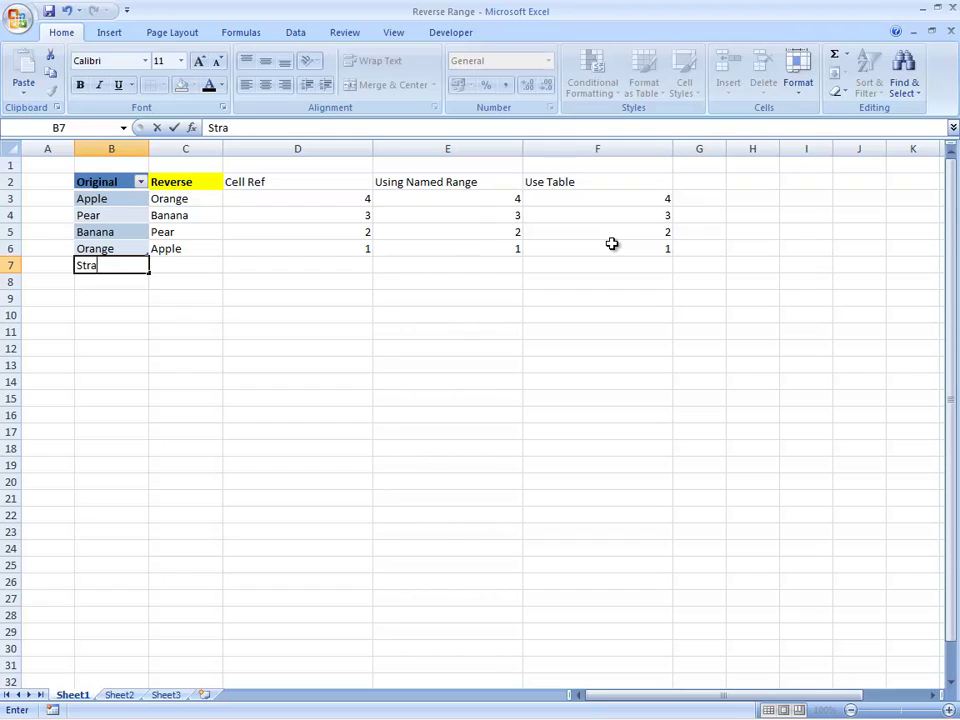
type("wberries")
key("Return")
type("Ras")
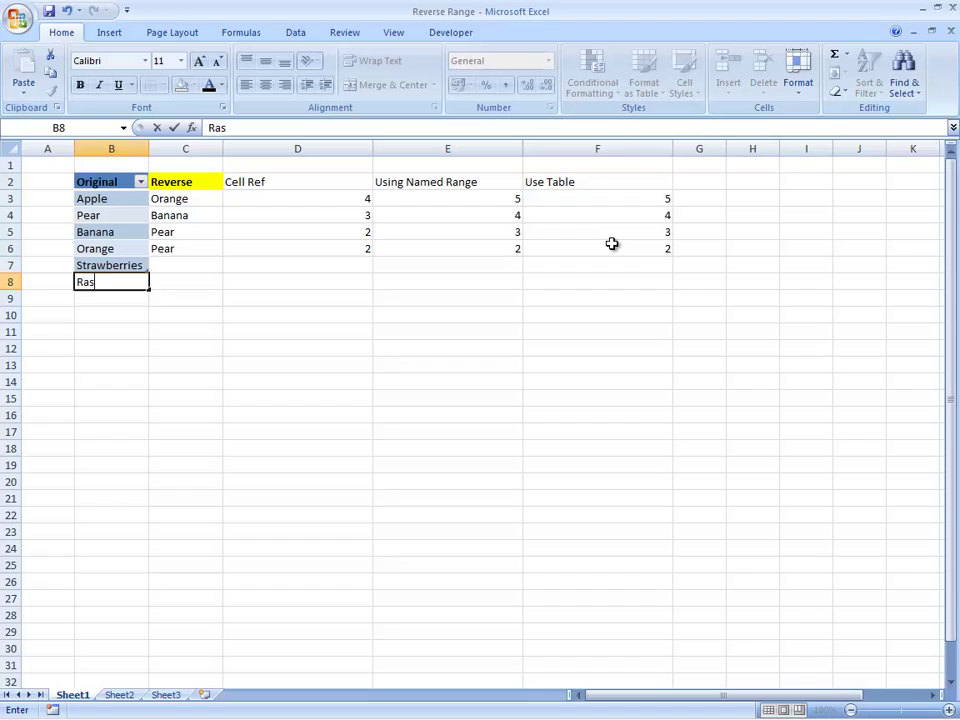
type("pberries")
key("Return")
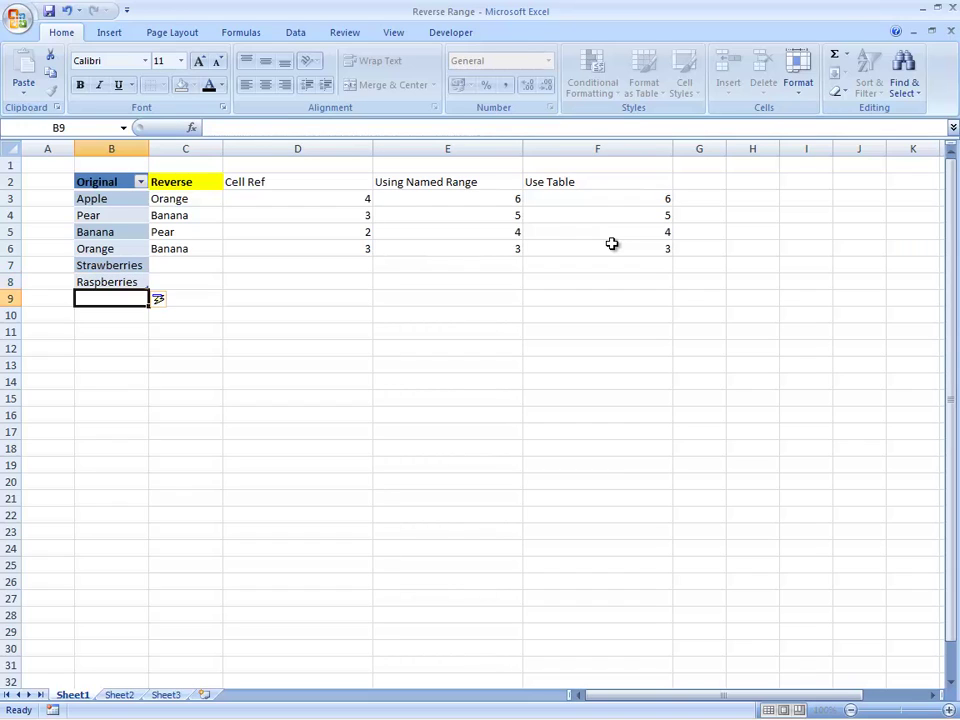
- Copy the three row-number formulas in D6:F6 down through row 8 to cover the added fruits
key("Up")
key("Up")
key("Up")
key("Right")
key("Right")
key("Right")
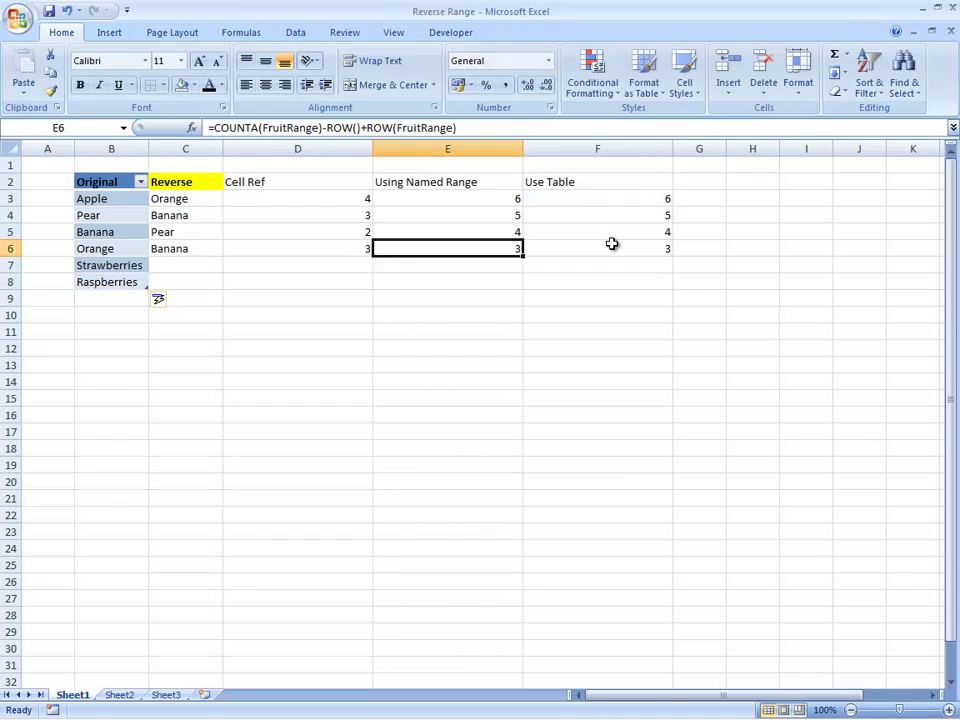
key("Left")
key("Left")
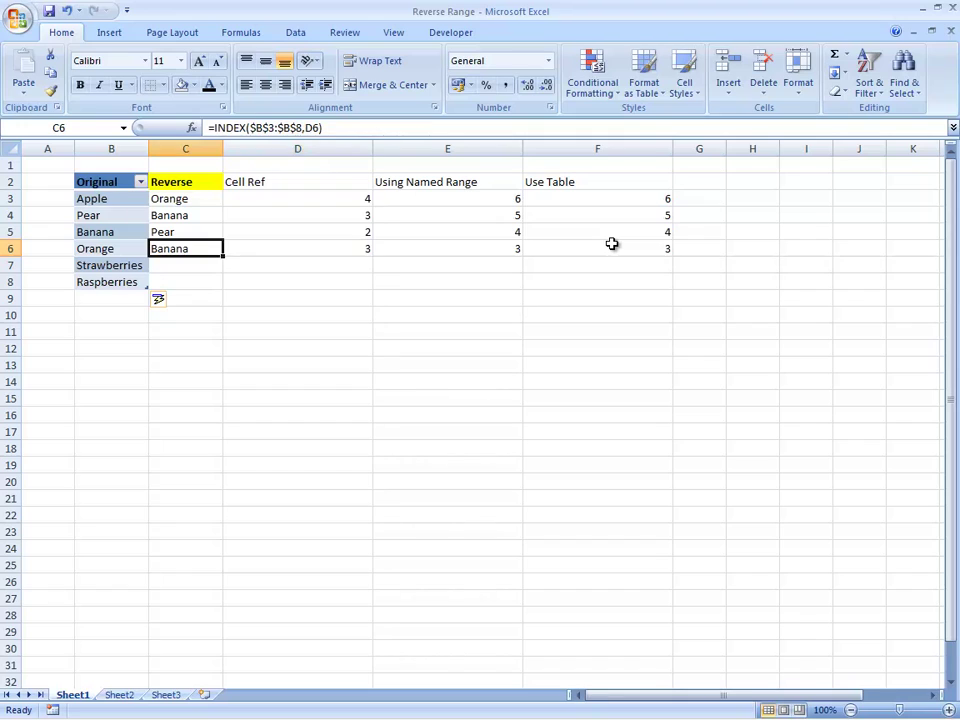
key("shift+Right")
key("shift+Right")
key("shift+Right")
key("Right")
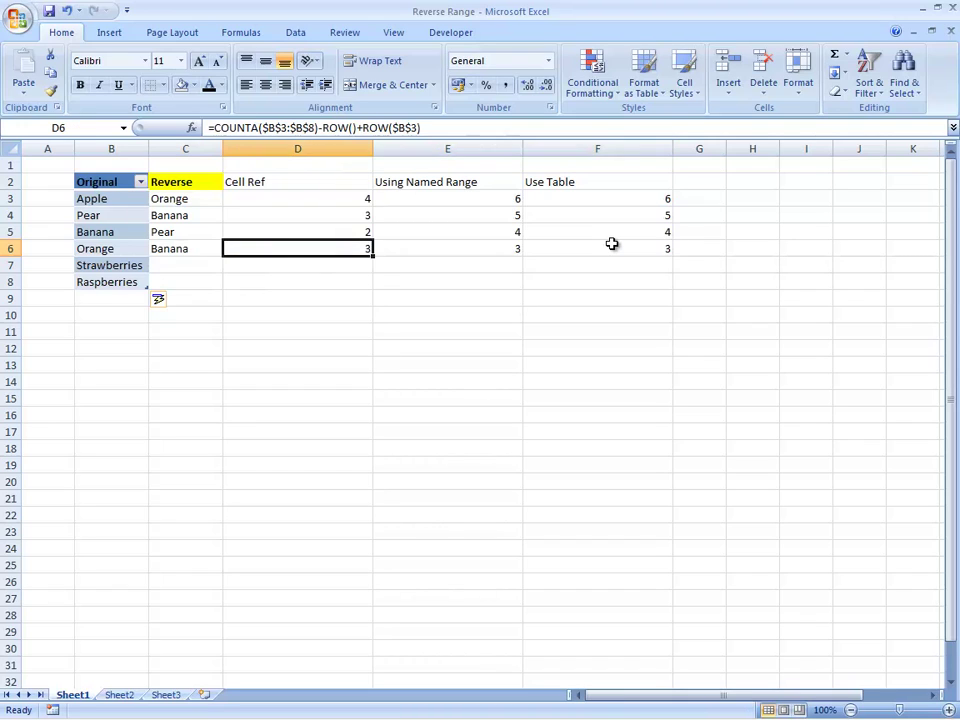
key("shift+Right")
key("shift+Right")
key("ctrl+c")
key("shift+Down")
key("shift+Down")
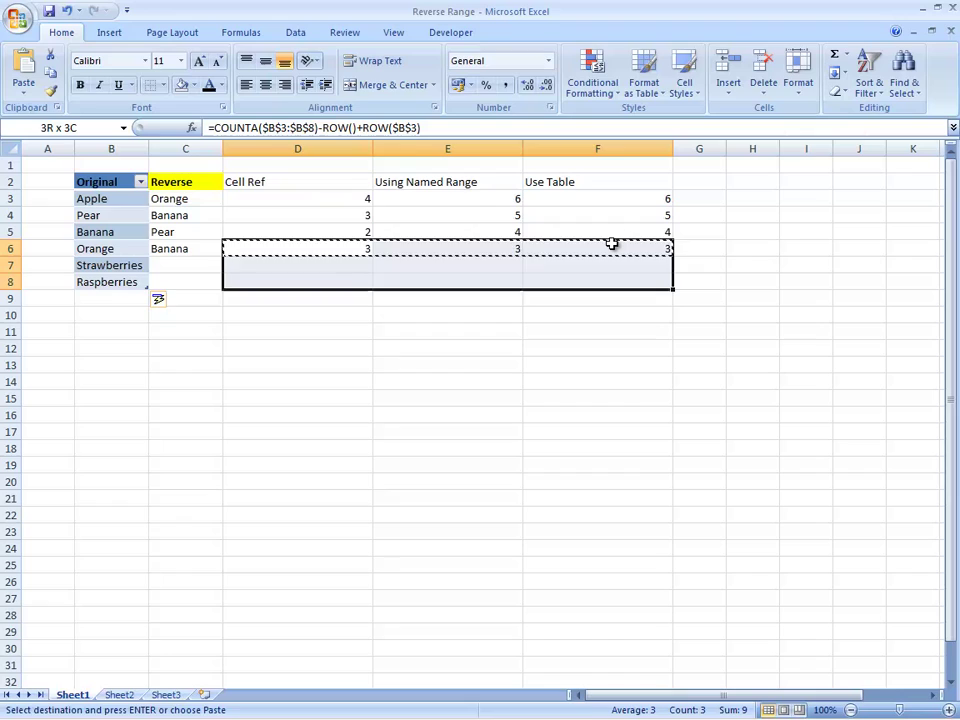
key("Return")
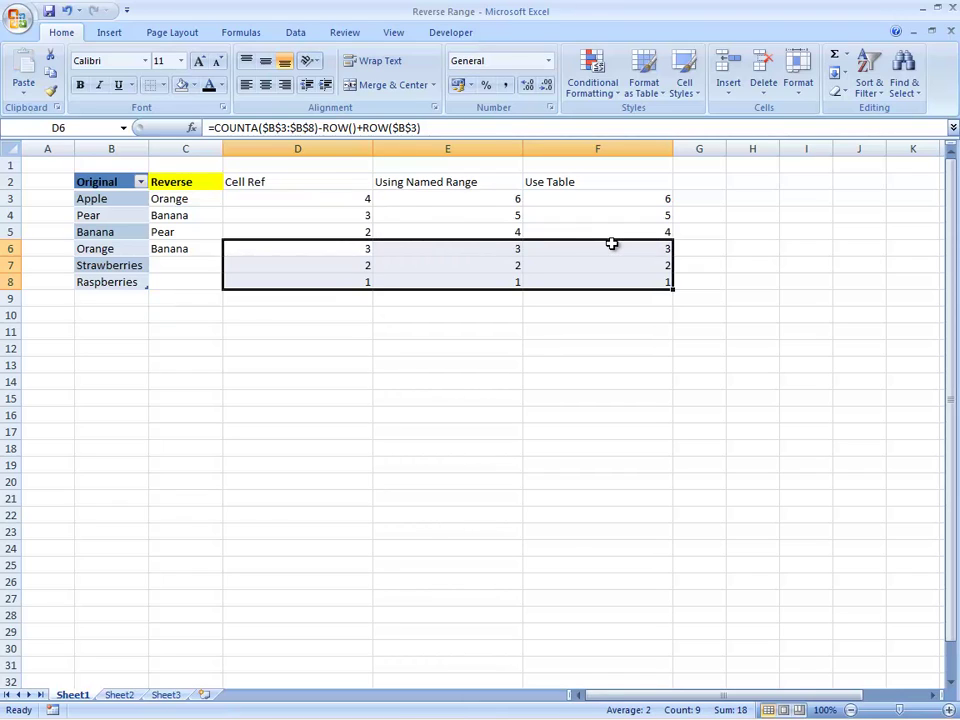
- Select the table-based row numbers in F3:F8 to check that they cover the whole extended list
key("Right")
key("Right")
key("Up")
key("Up")
key("Up")
key("shift+Down")
key("shift+Down")
key("shift+Down")
key("shift+Down")
key("shift+Down")
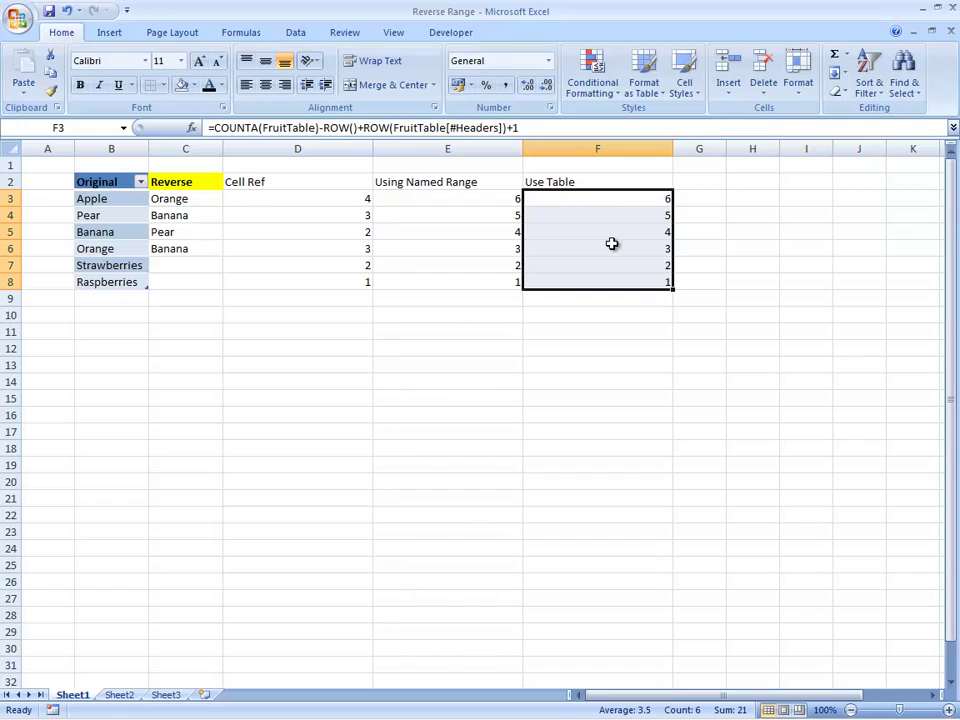
- Check which cells FruitRange and FruitTable refer to in the Name Manager, widening its Value and Refers To columns
left_click(237, 38)
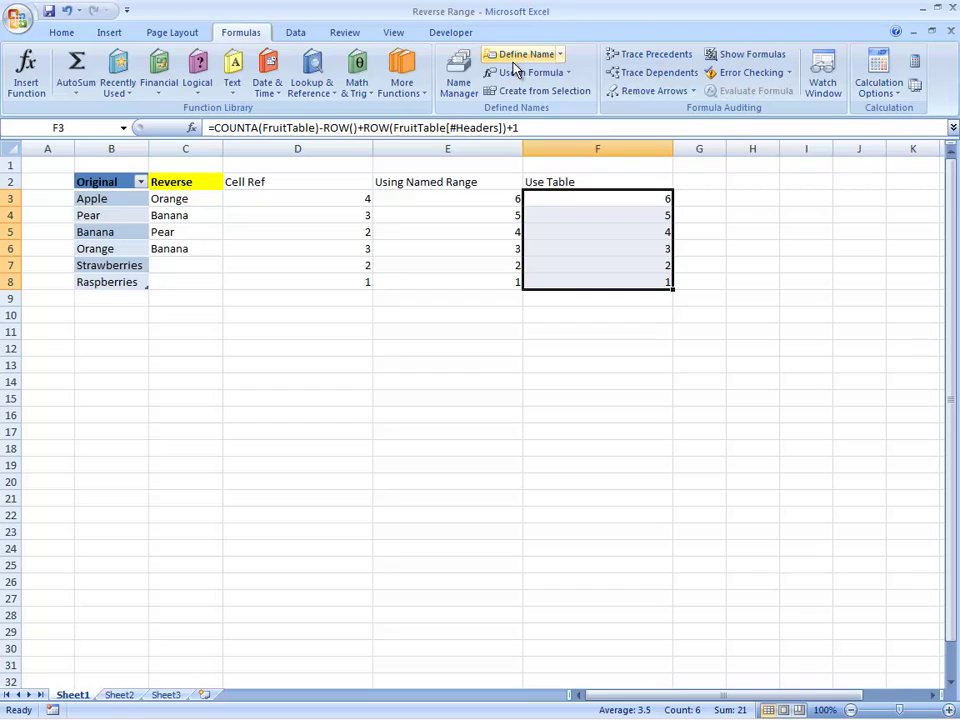
left_click(456, 72)
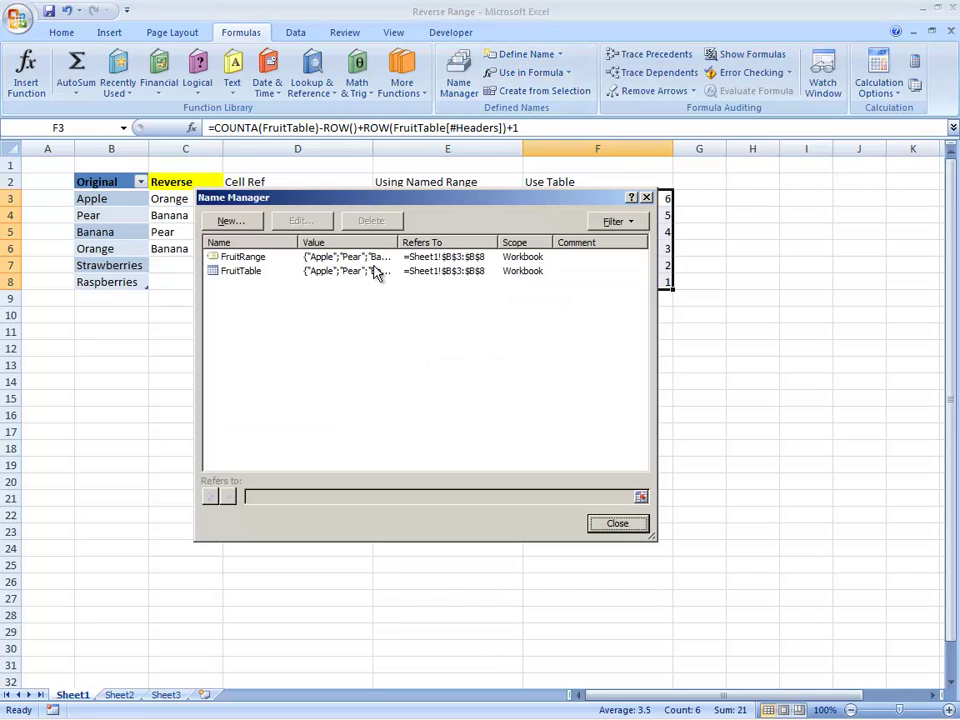
left_click(470, 276)
left_click(471, 283)
left_click(471, 258)
left_click(471, 272)
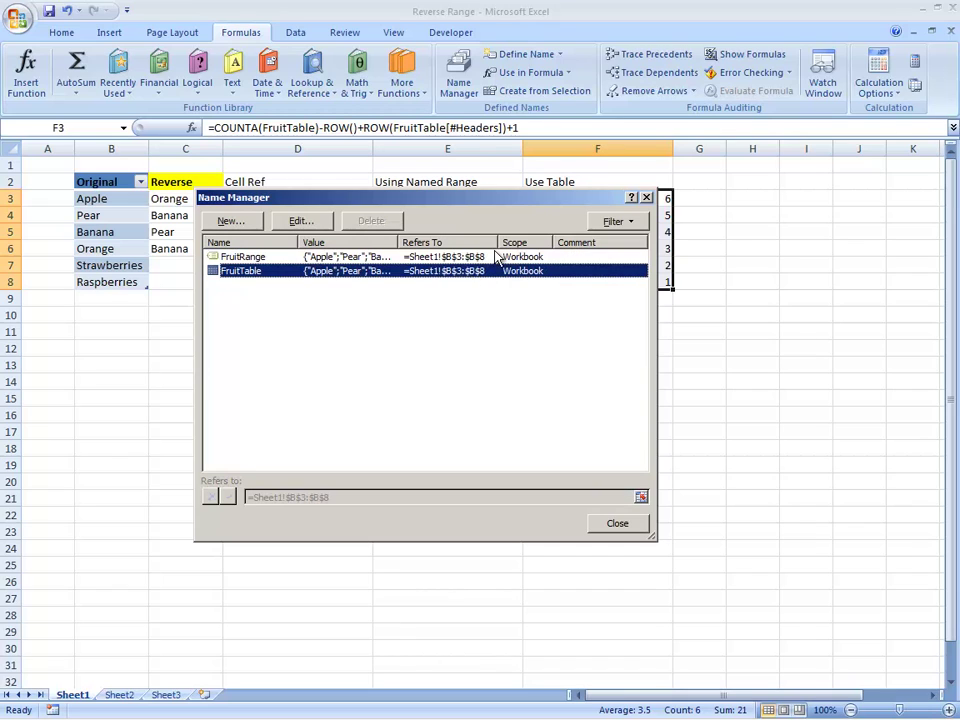
left_click_drag(497, 242, 516, 242)
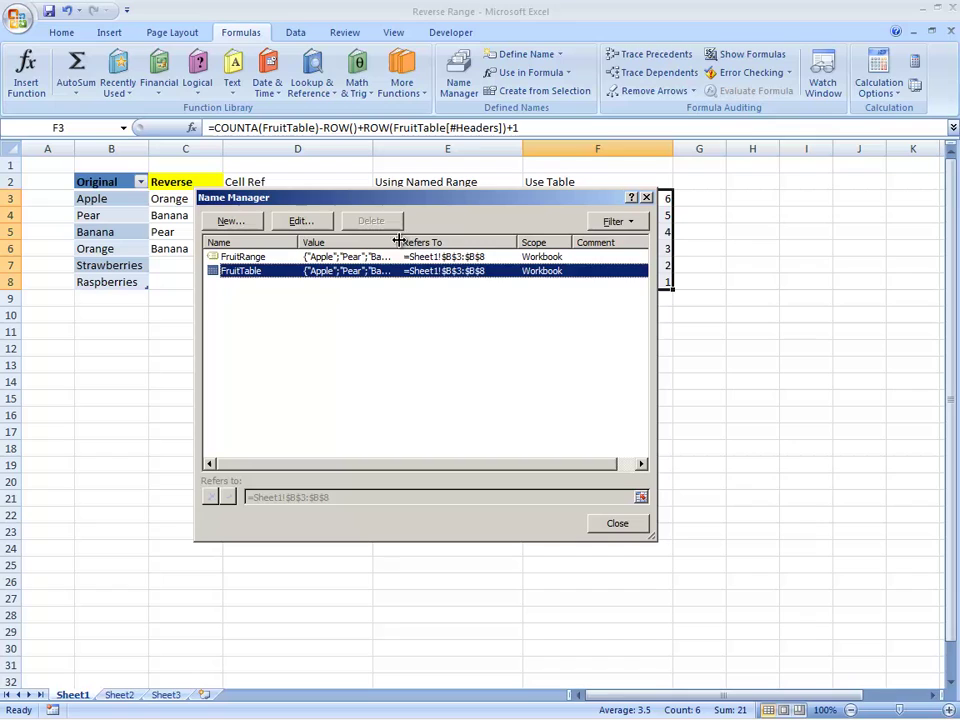
left_click_drag(402, 242, 421, 242)
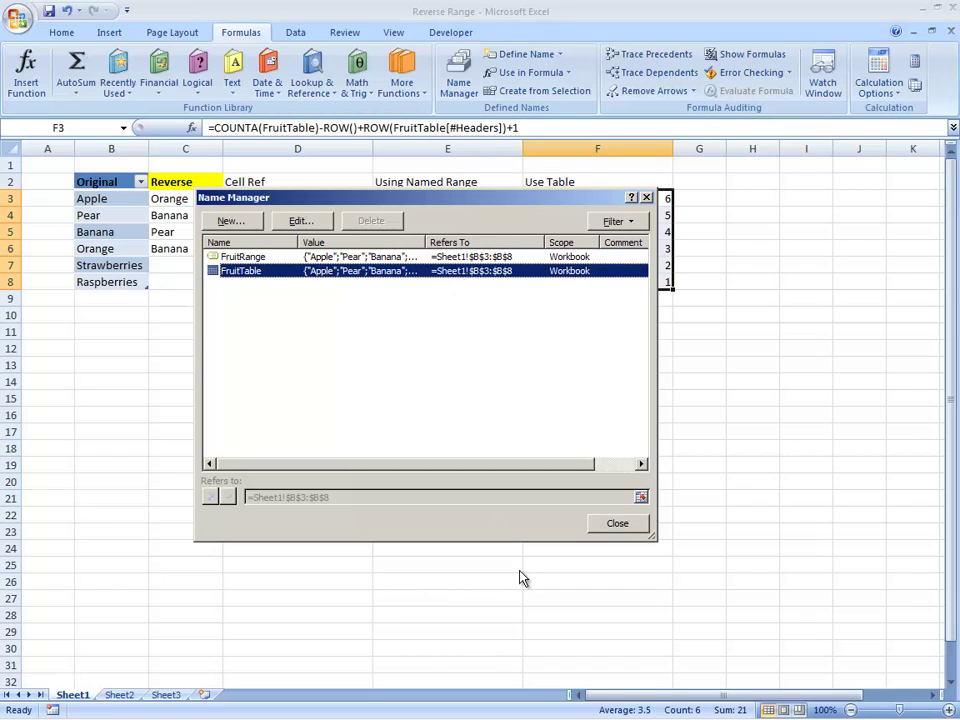
left_click(630, 524)
- Select C3, the cell holding the first INDEX formula of the Reverse column
left_click(587, 305)
key("Up")
key("Up")
key("Up")
key("Up")
key("Up")
key("Up")
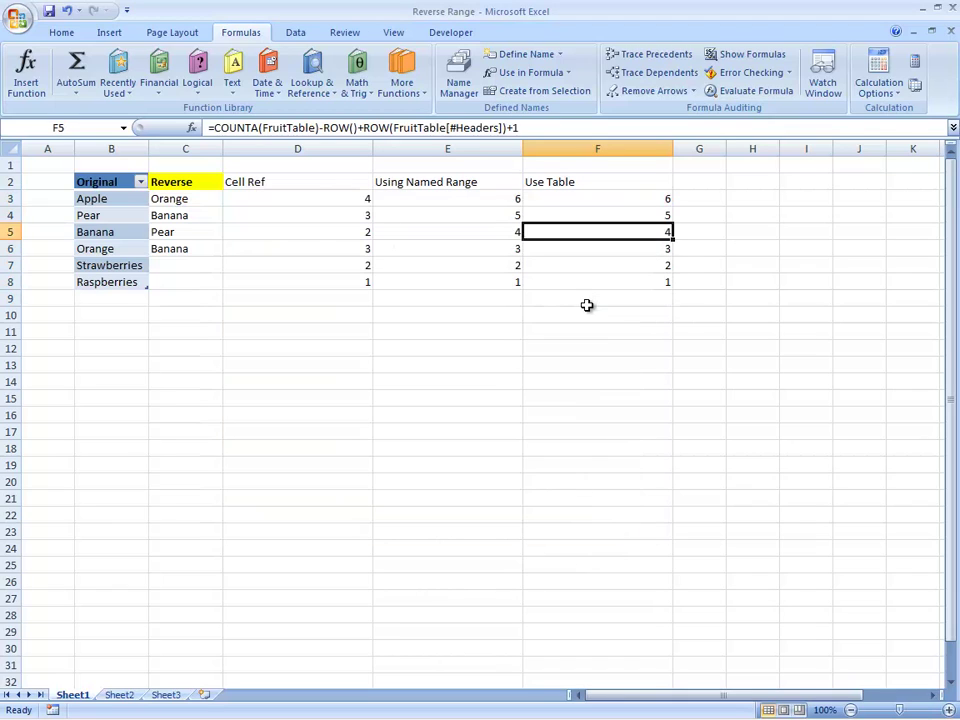
key("Left")
key("Left")
key("Left")
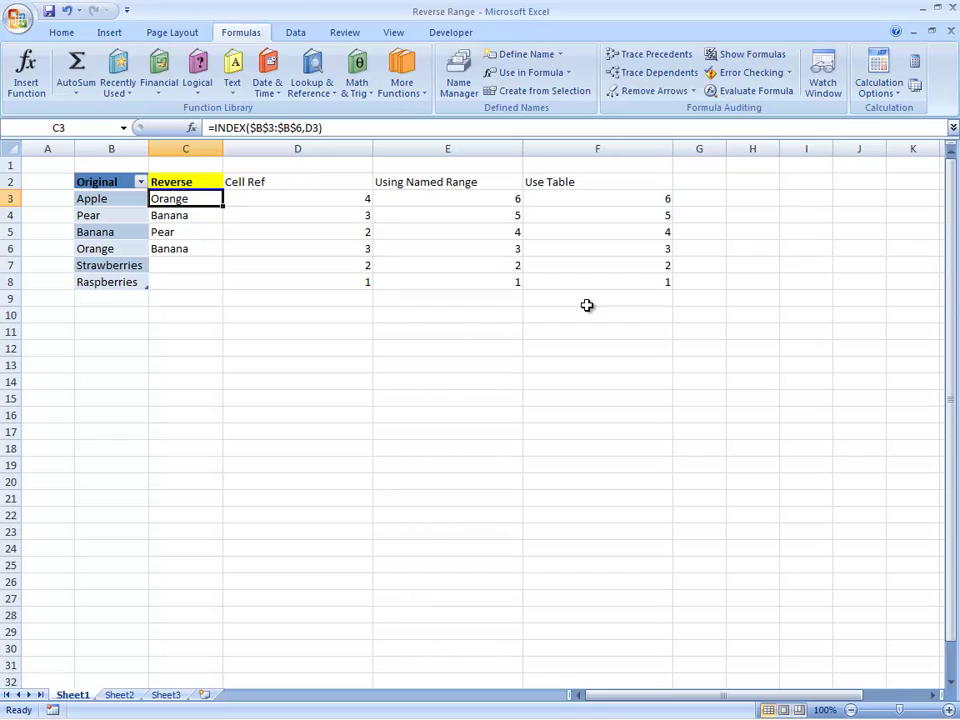